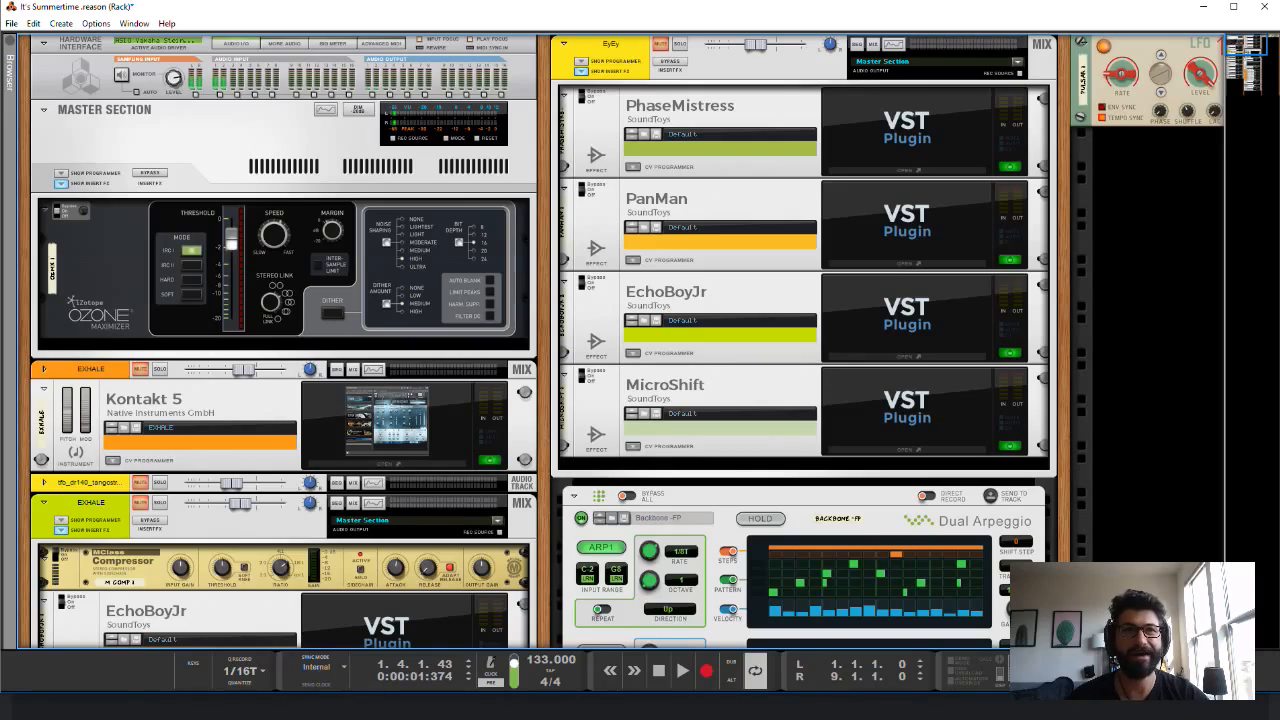
Switch the solo from the Welcome 1976 Bass channel to EyEy and audition it while toggling its insert effects bypass.
scroll(545, 341, "down", 6)
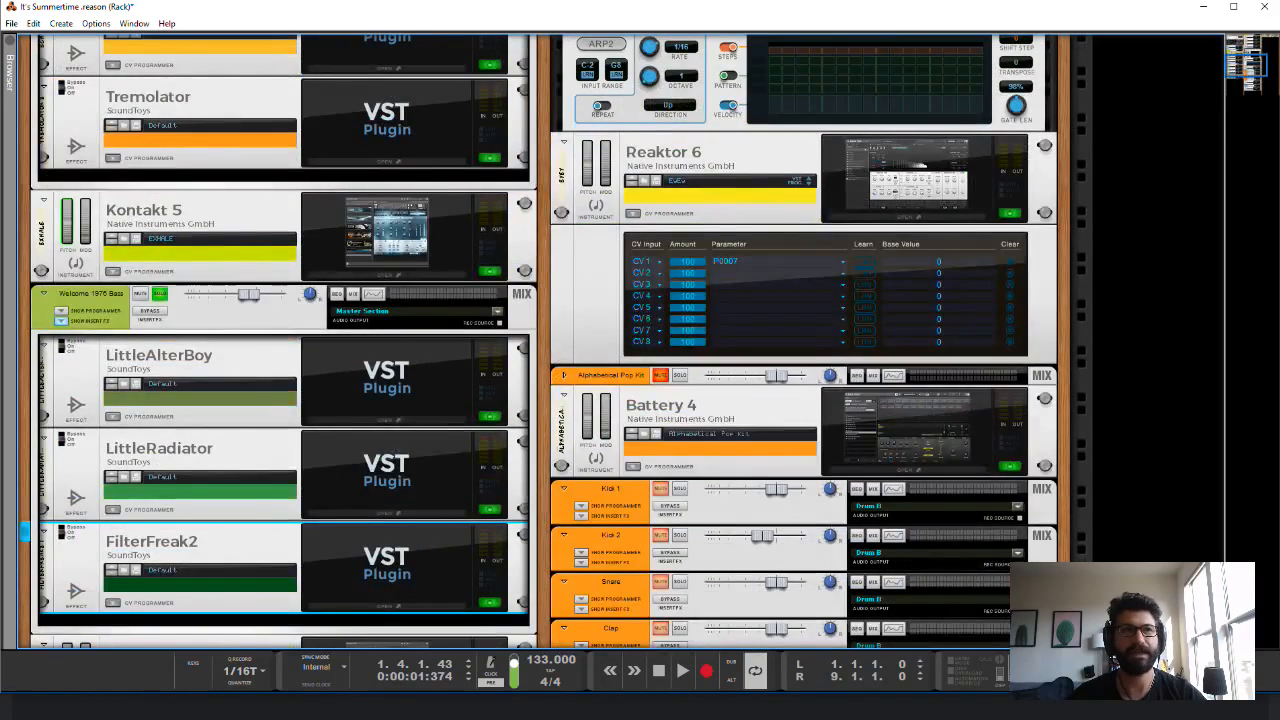
left_click(215, 314)
scroll(545, 341, "up", 8)
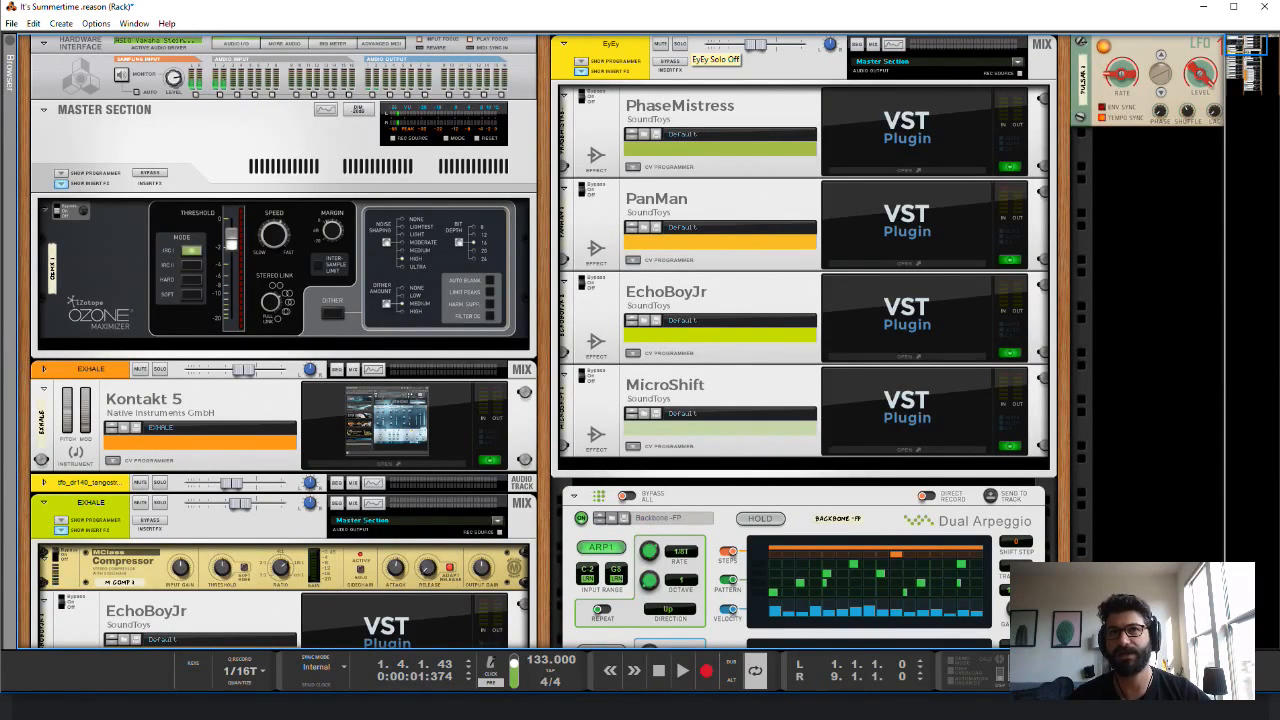
left_click(680, 44)
key("space")
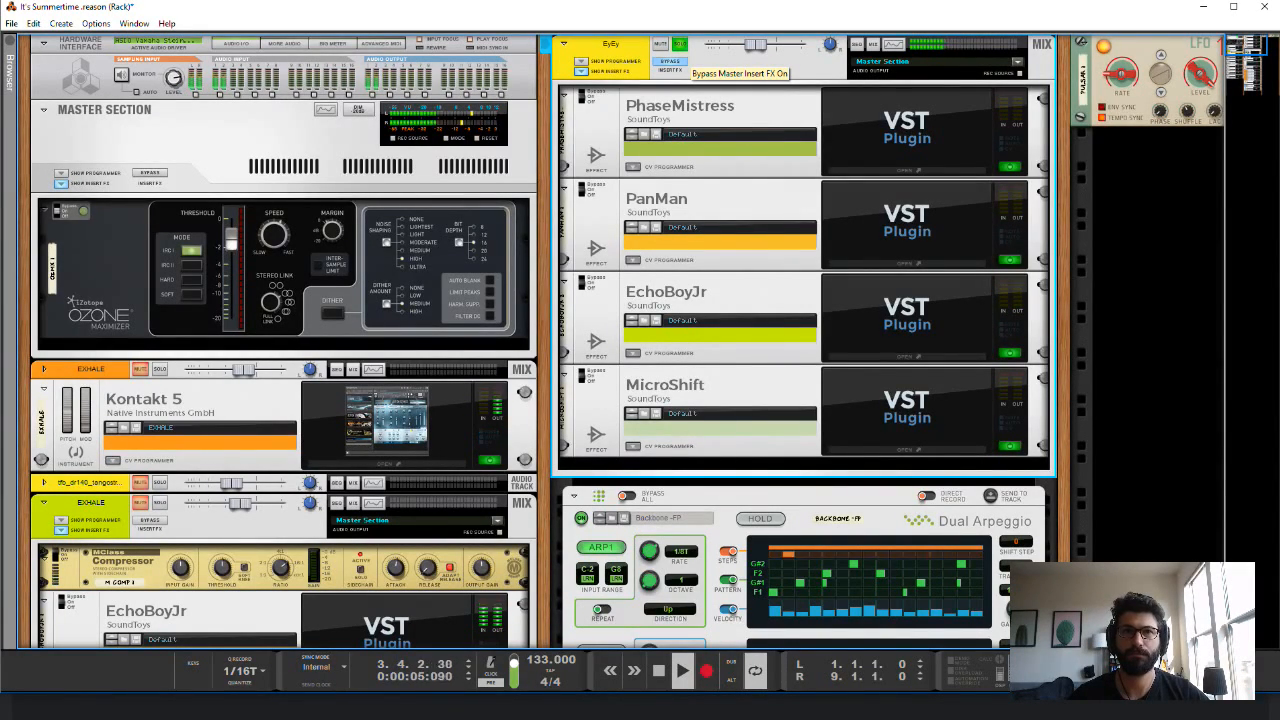
left_click(670, 62)
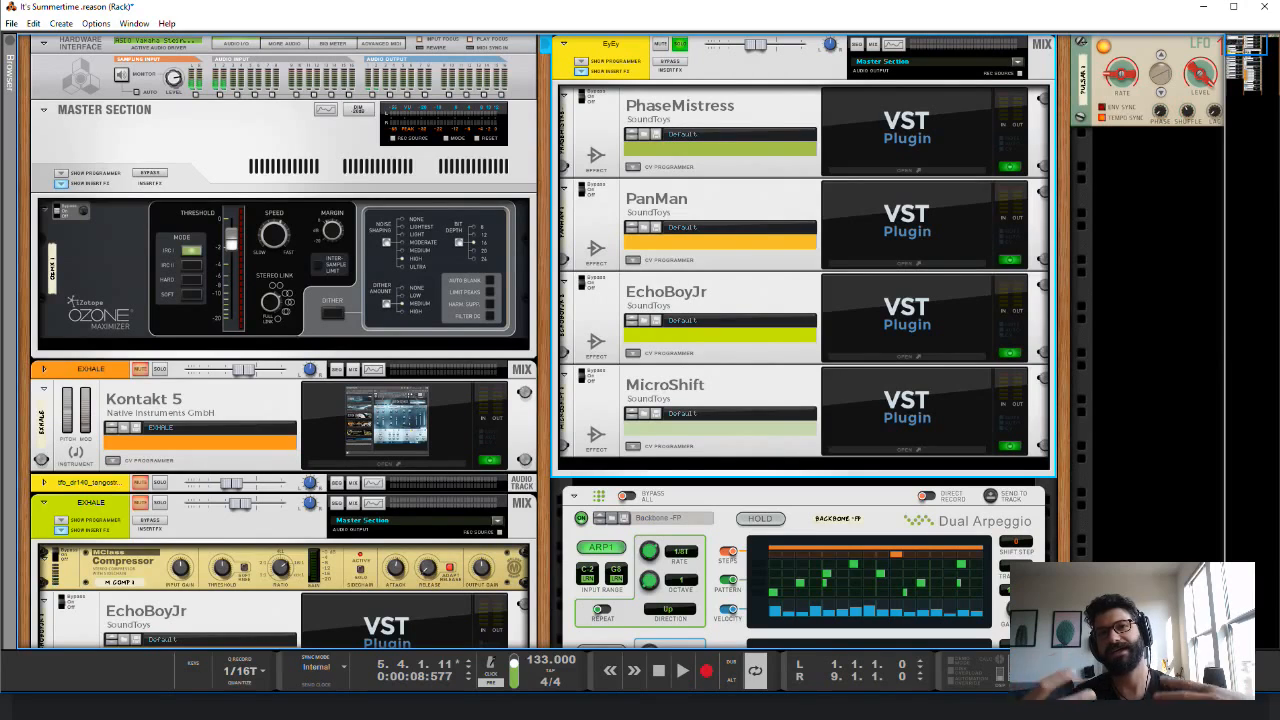
key("Home")
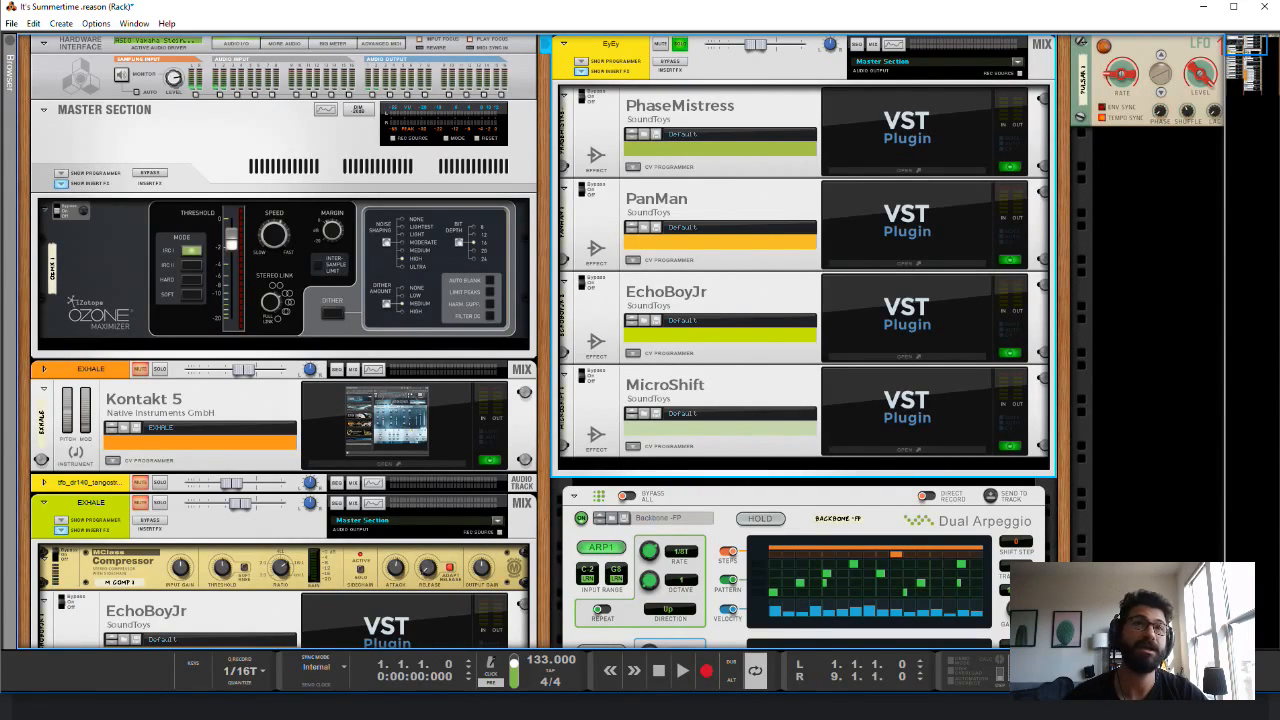
Unsolo the EyEy channel and lower its level slightly while playing the full mix from the start.
left_click(680, 44)
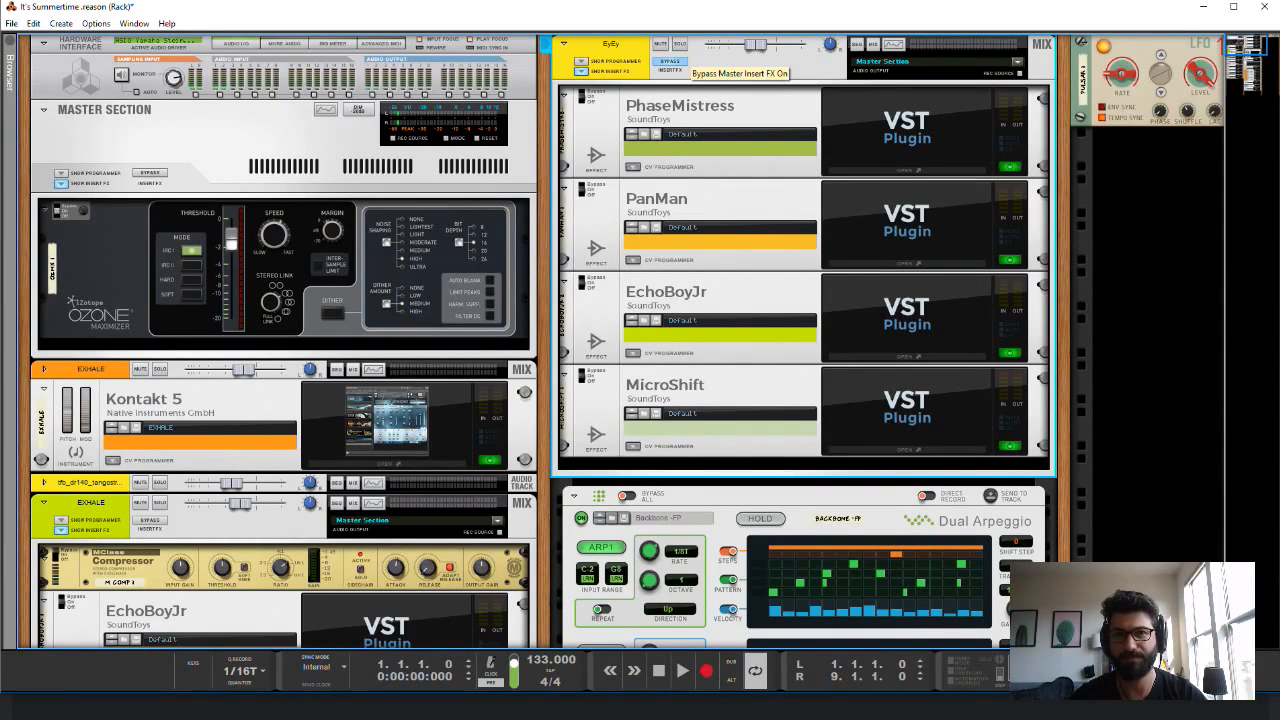
key("space")
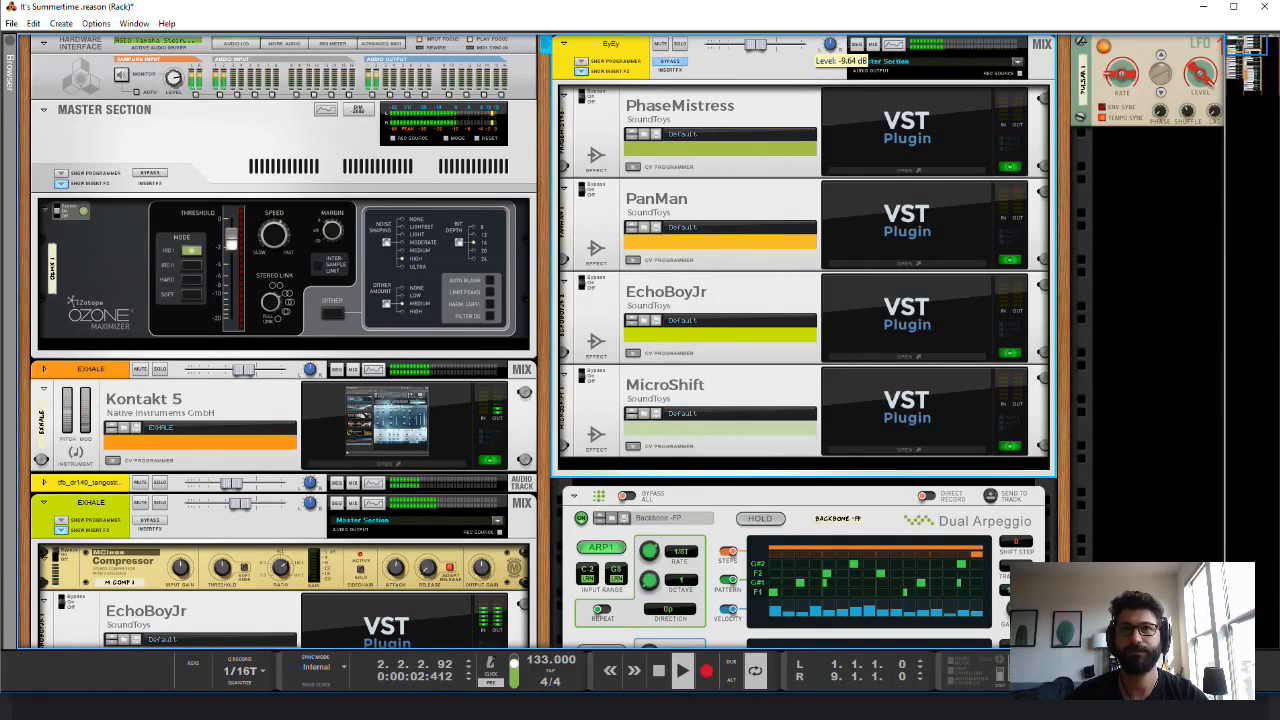
left_click_drag(756, 44, 762, 44)
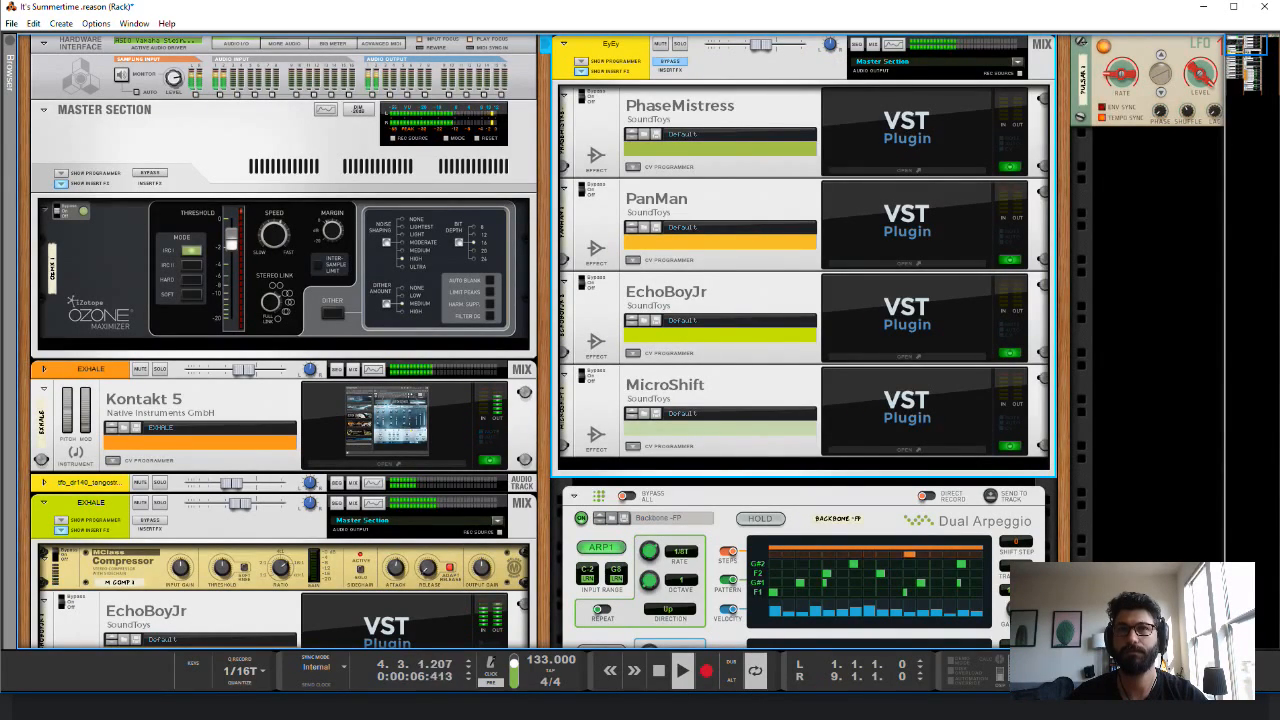
left_click_drag(762, 44, 756, 44)
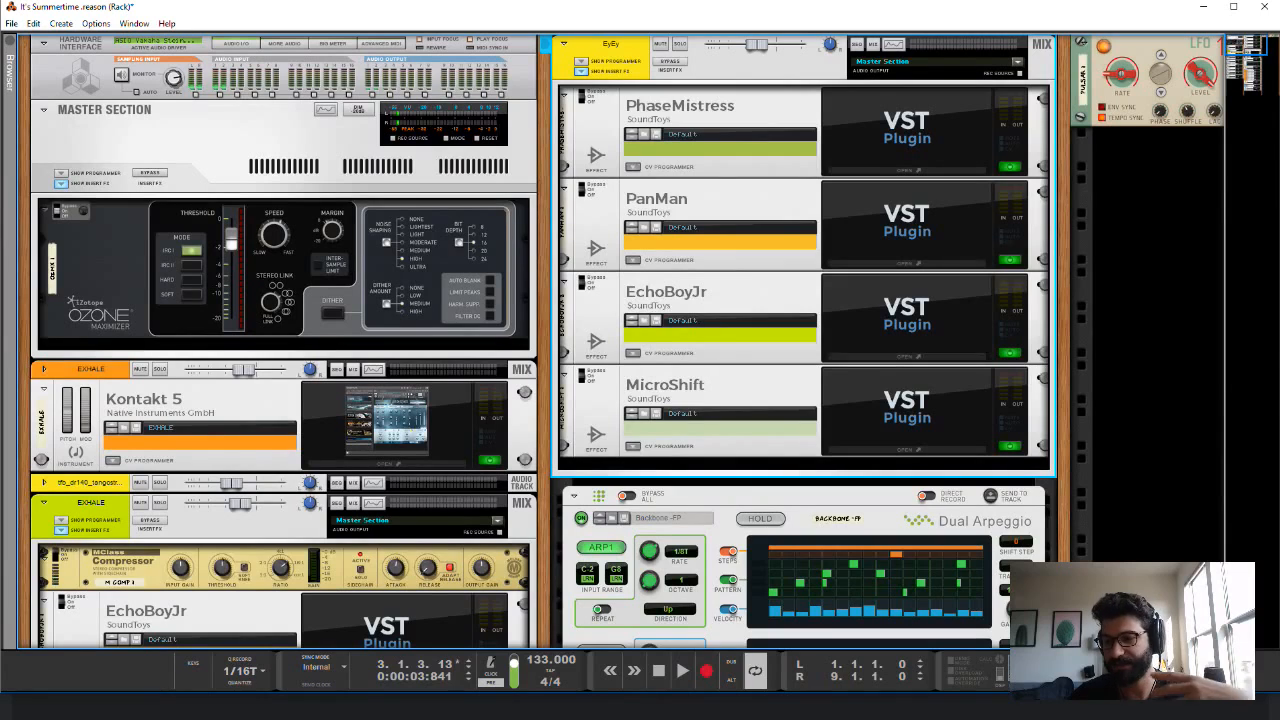
left_click_drag(757, 44, 751, 44)
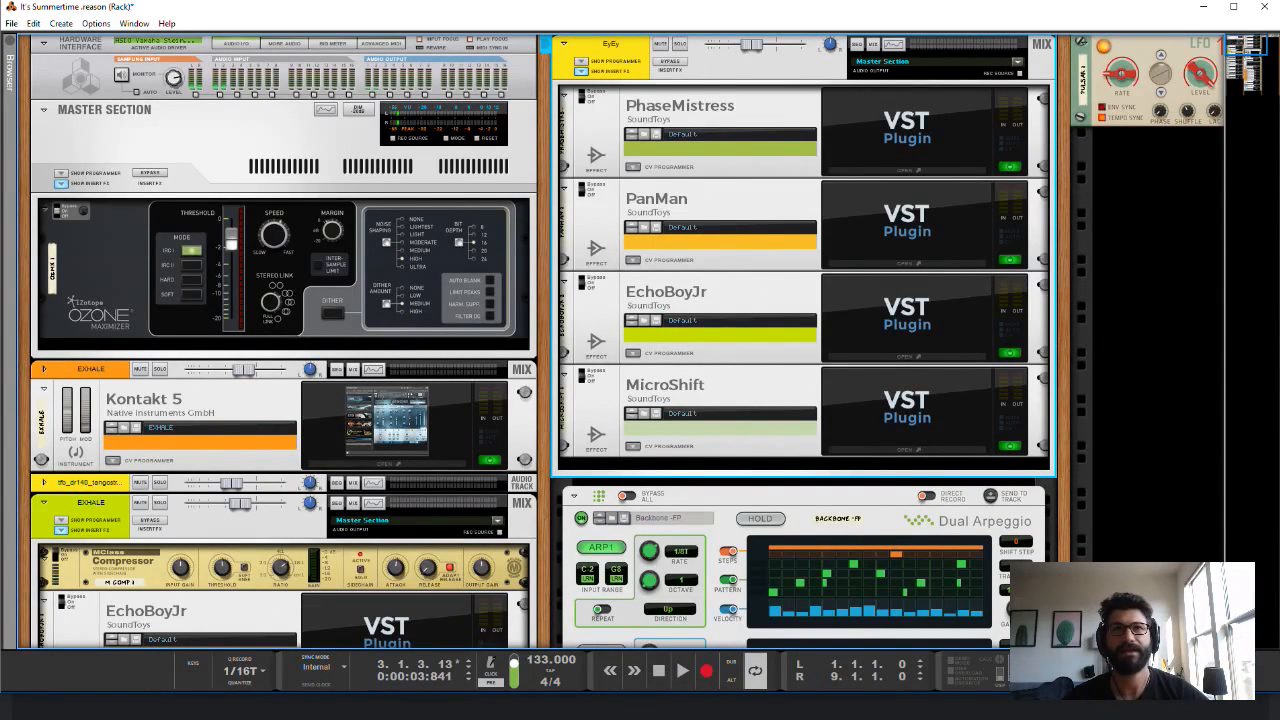
Bypass the PanMan, EchoBoyJr and MicroShift insert effects on the EyEy channel.
left_click(580, 192)
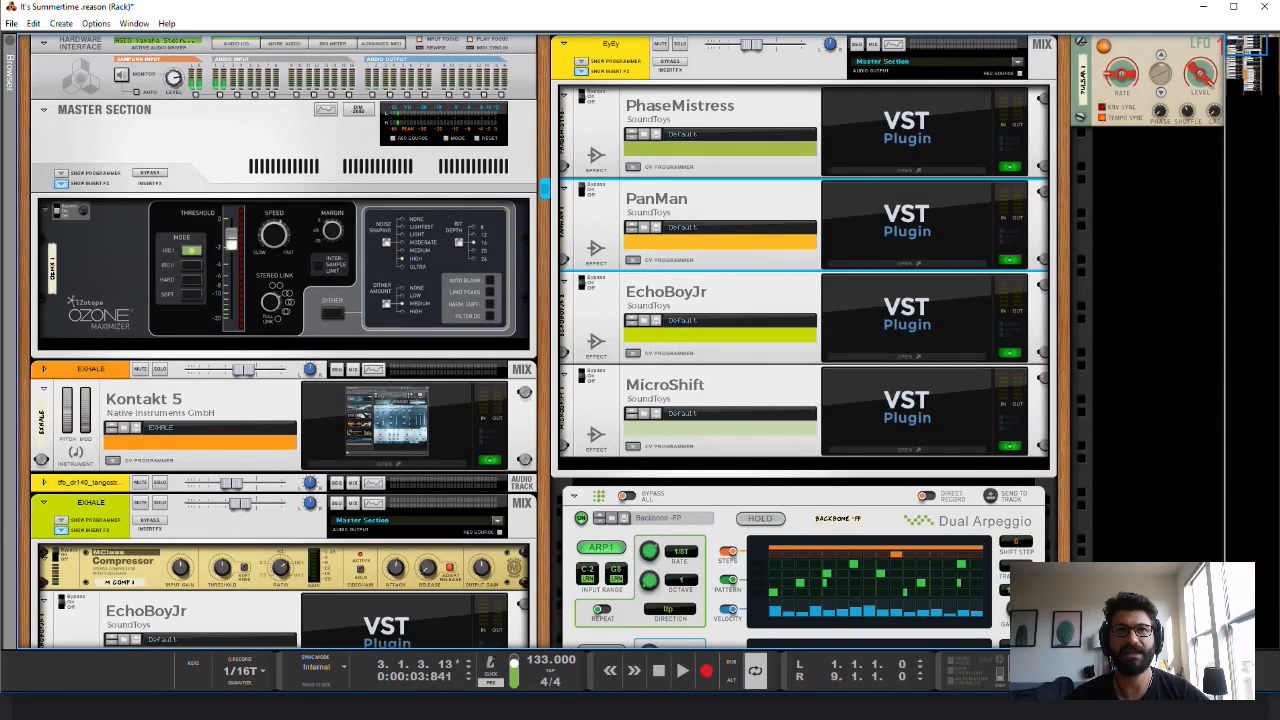
left_click(580, 286)
left_click(580, 379)
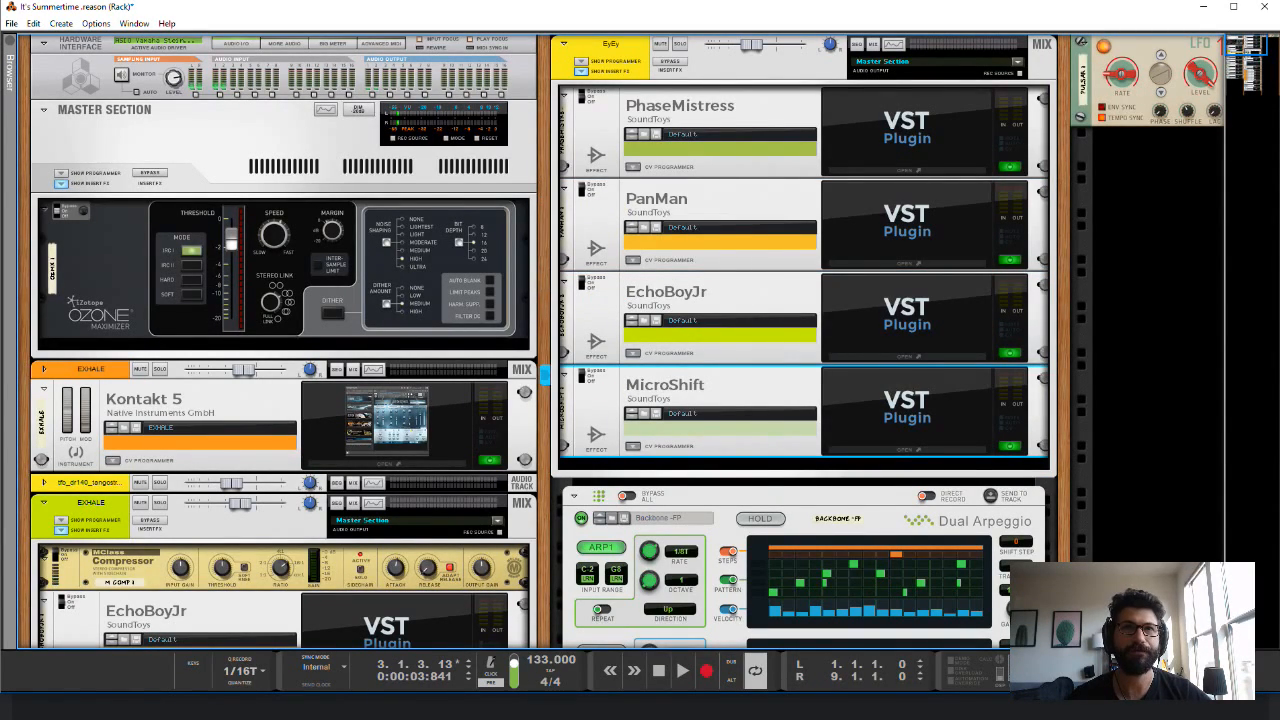
Open the PhaseMistress effect on the EyEy channel and play the song with its settings in view.
left_click(906, 170)
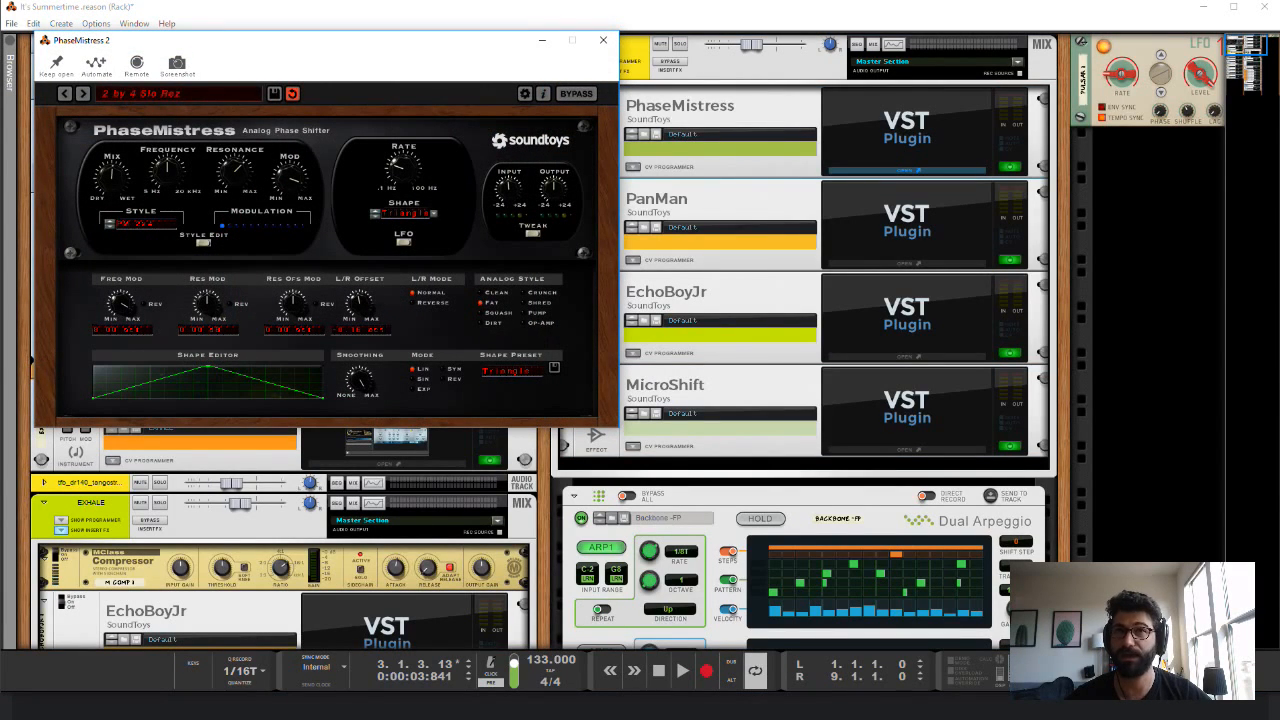
left_click_drag(300, 40, 285, 178)
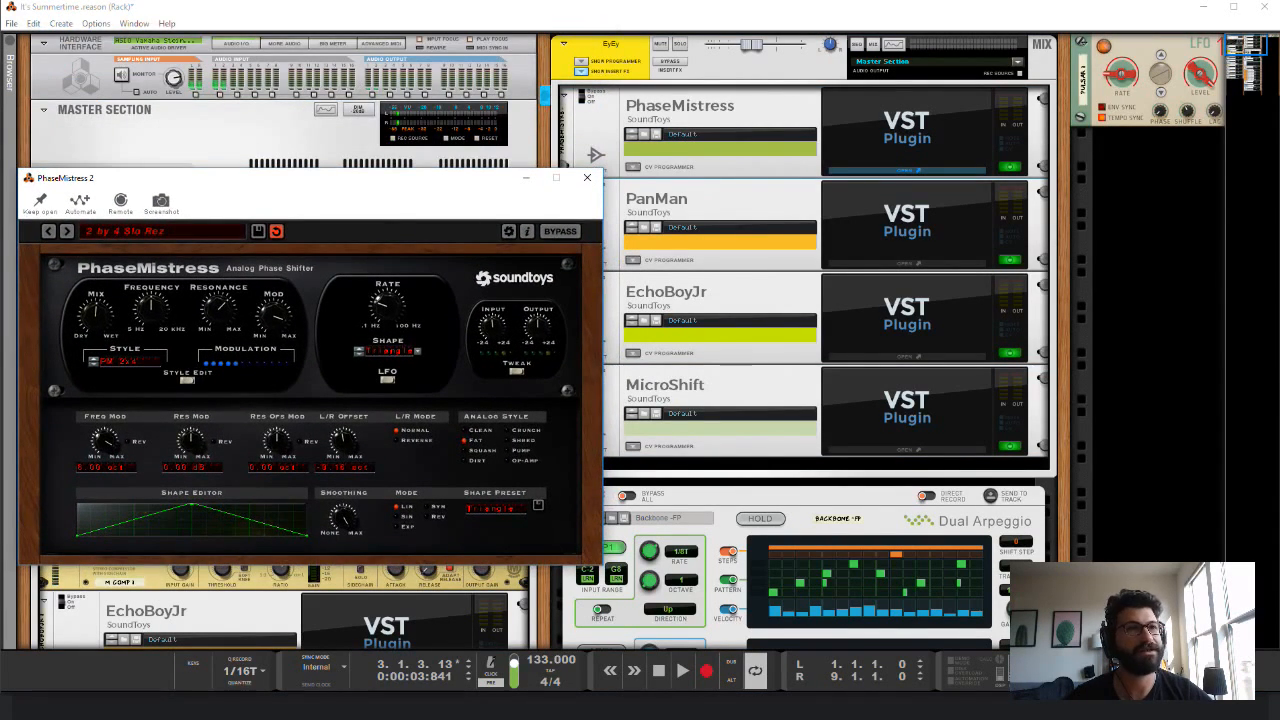
key("space")
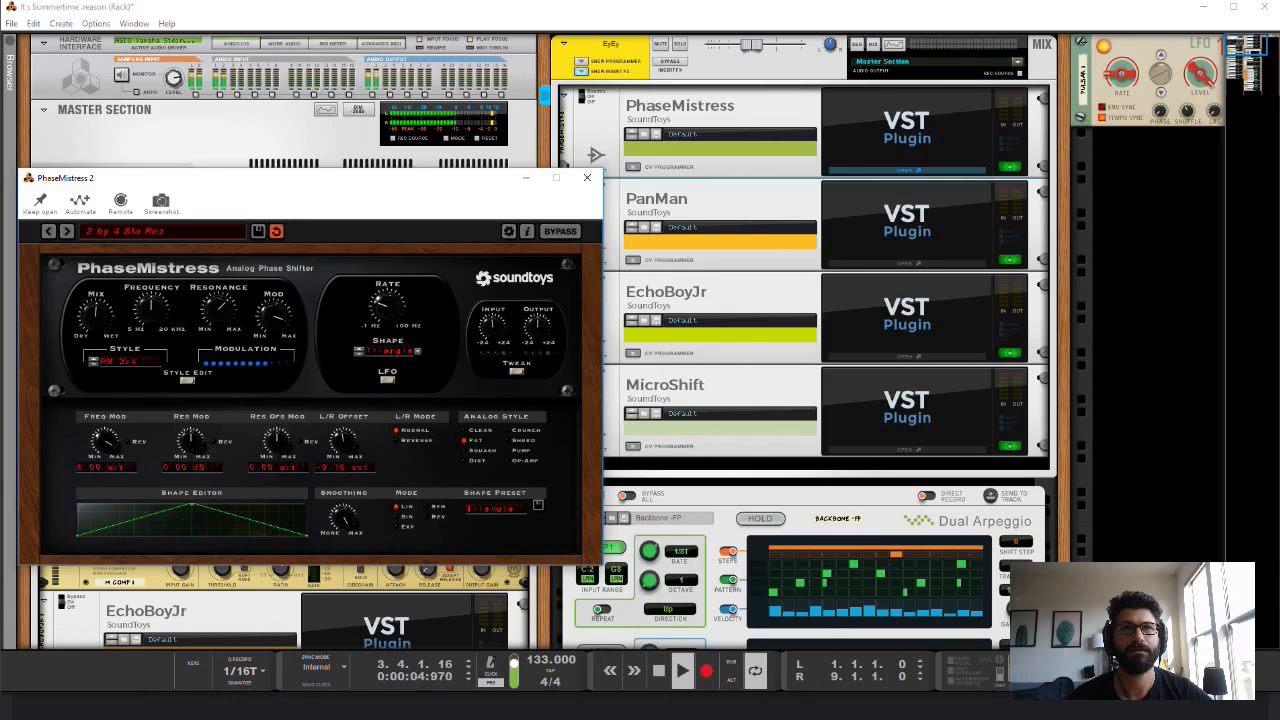
Solo the EyEy channel and replay the song from the beginning.
left_click(680, 44)
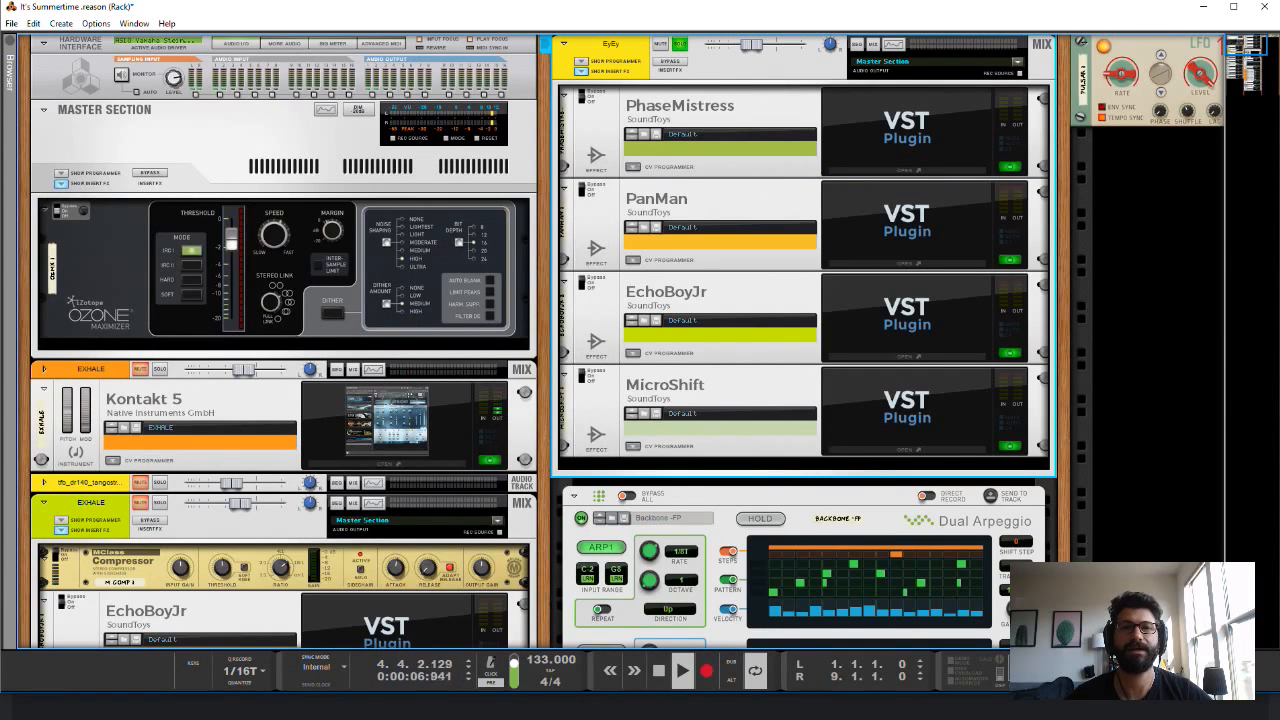
key("space")
key("shift+Return")
key("space")
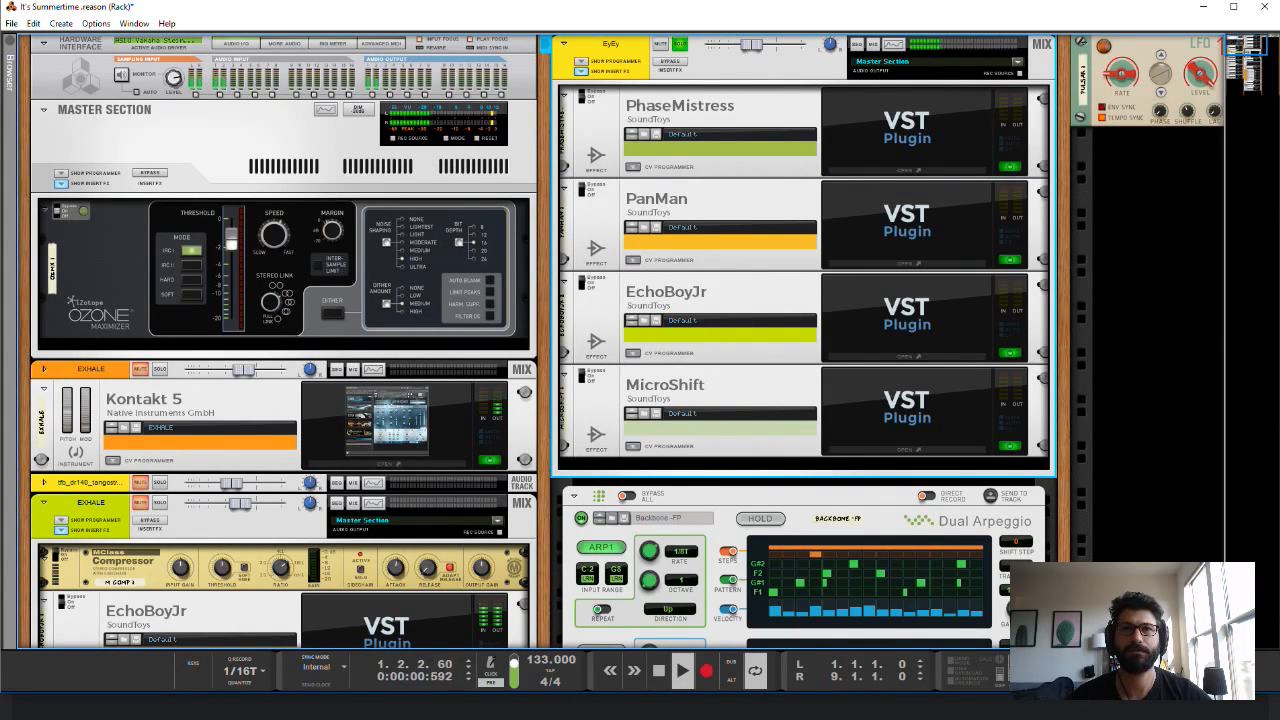
Open PhaseMistress and toggle its bypass on and off twice during playback to compare the dry and phased sound.
left_click(908, 170)
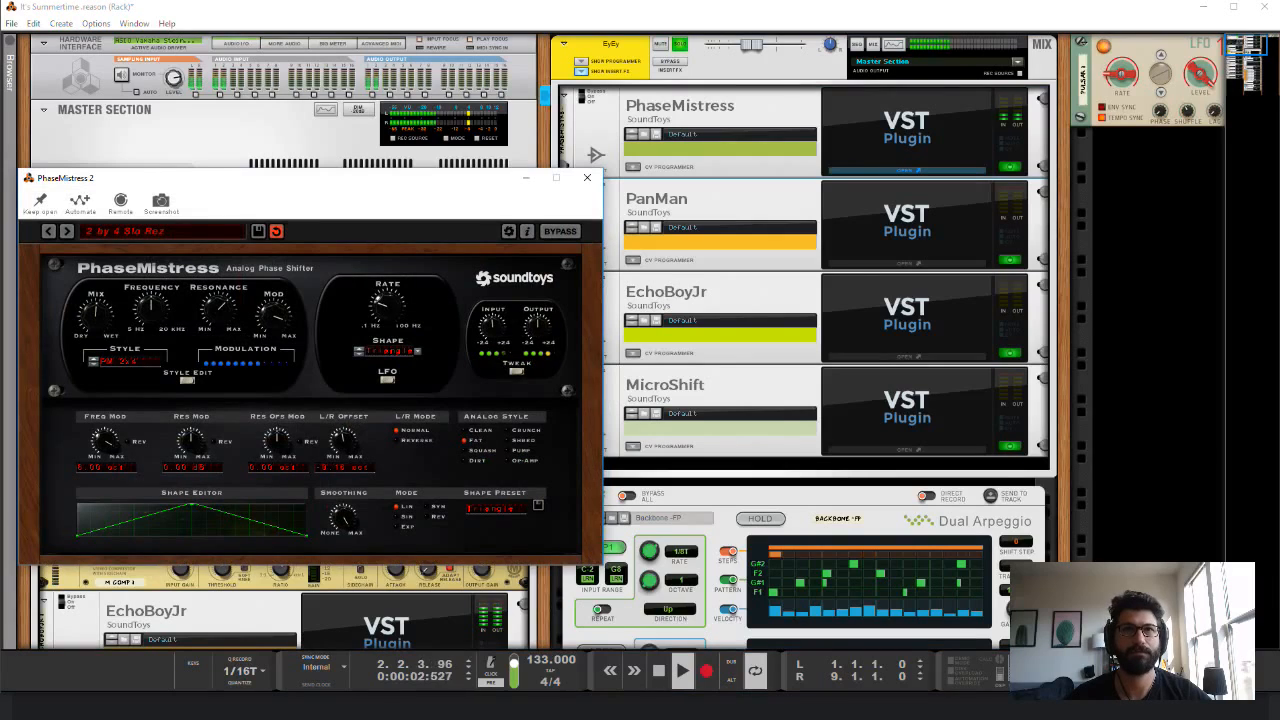
left_click(560, 231)
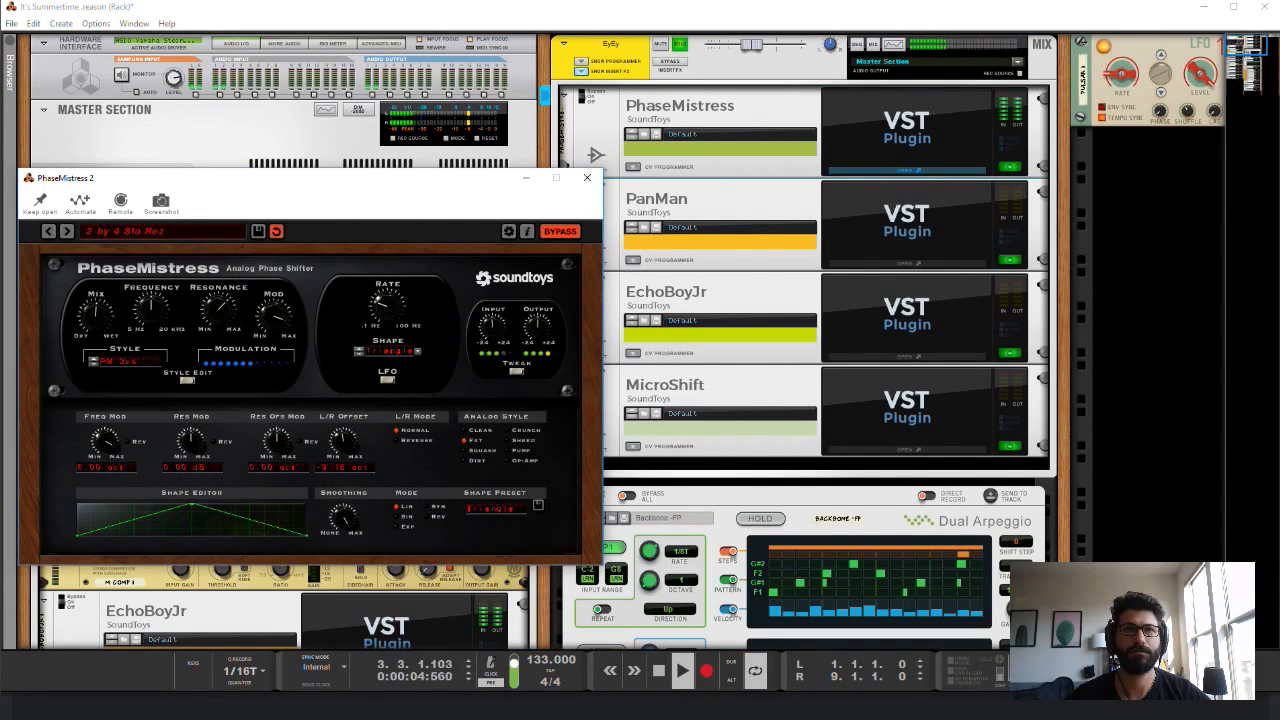
left_click(560, 231)
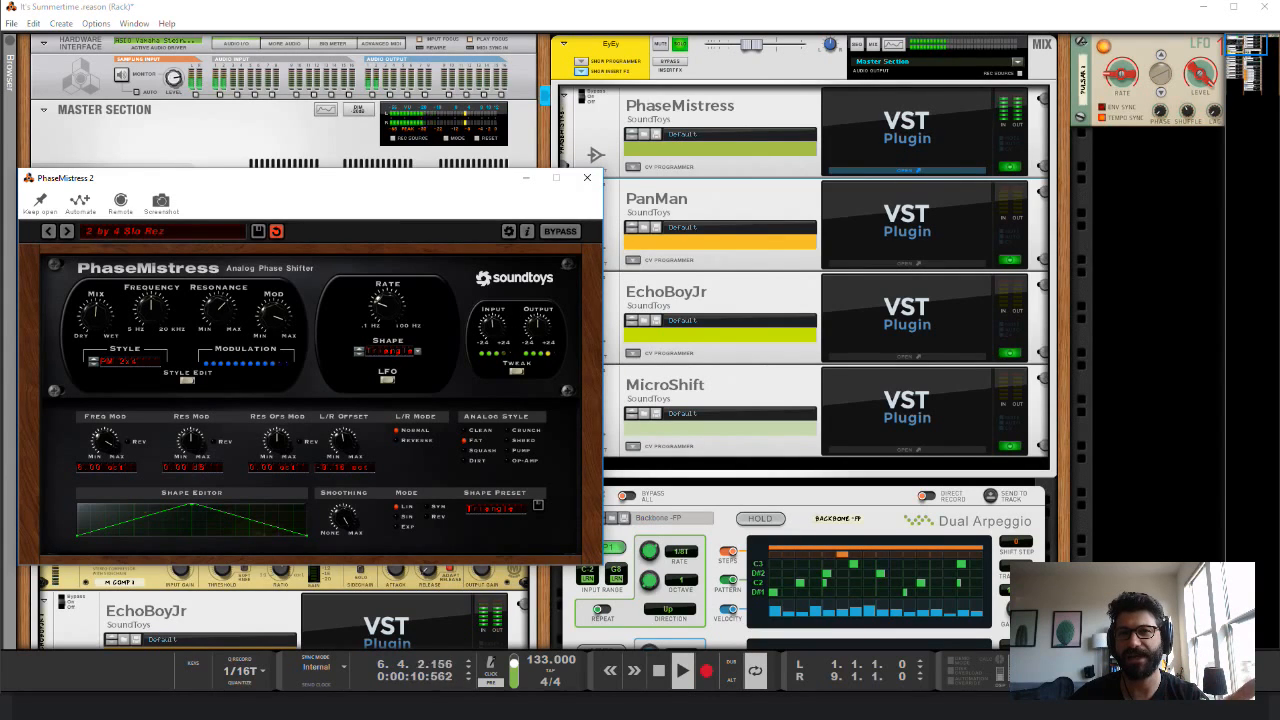
left_click(560, 231)
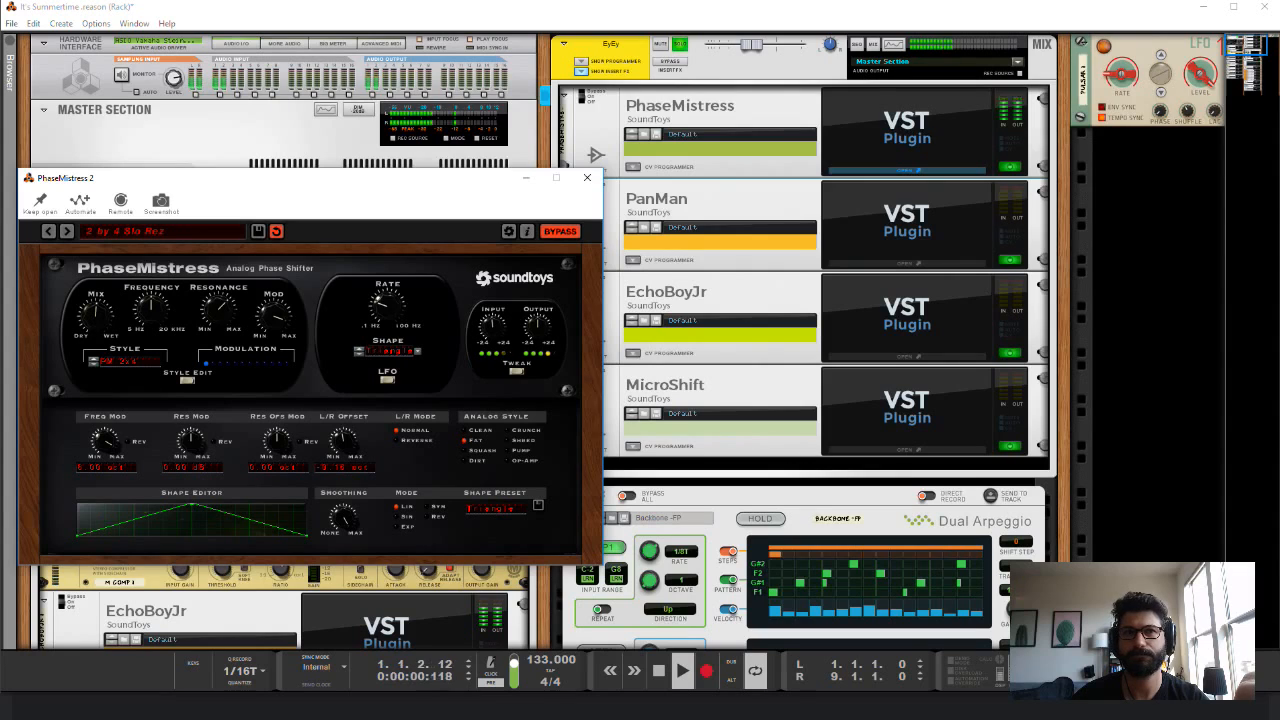
left_click(560, 231)
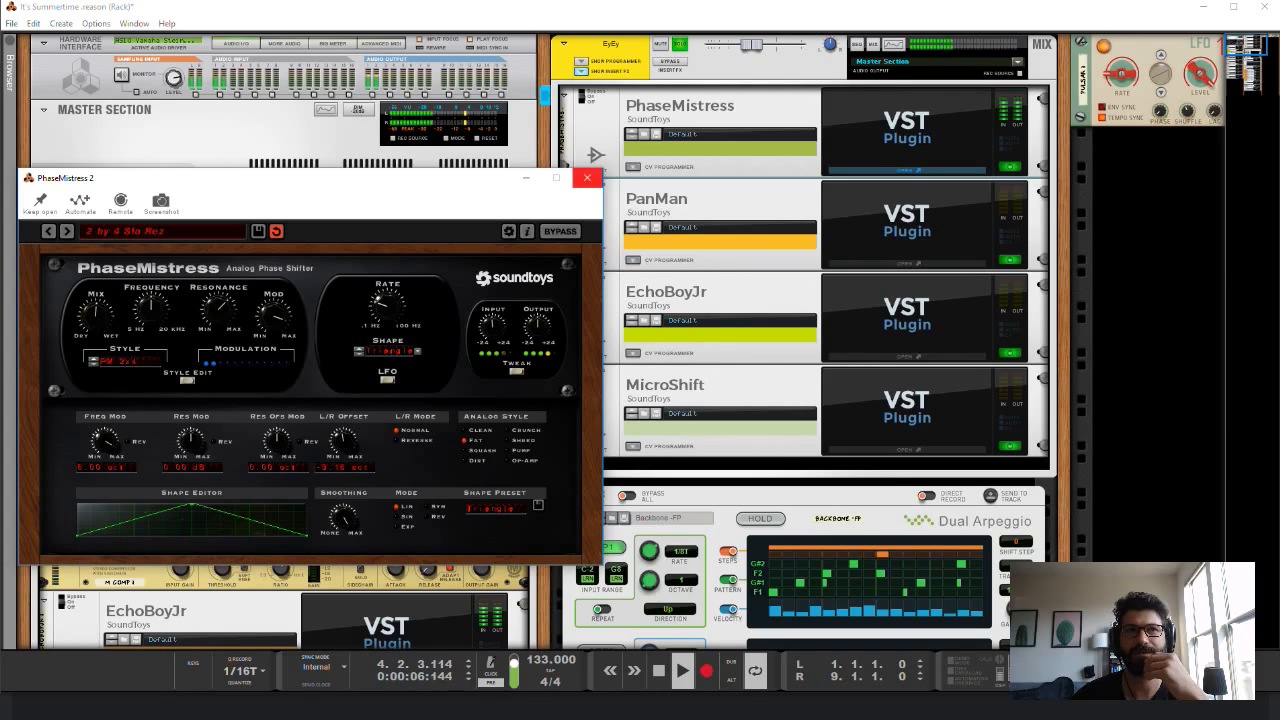
left_click(587, 177)
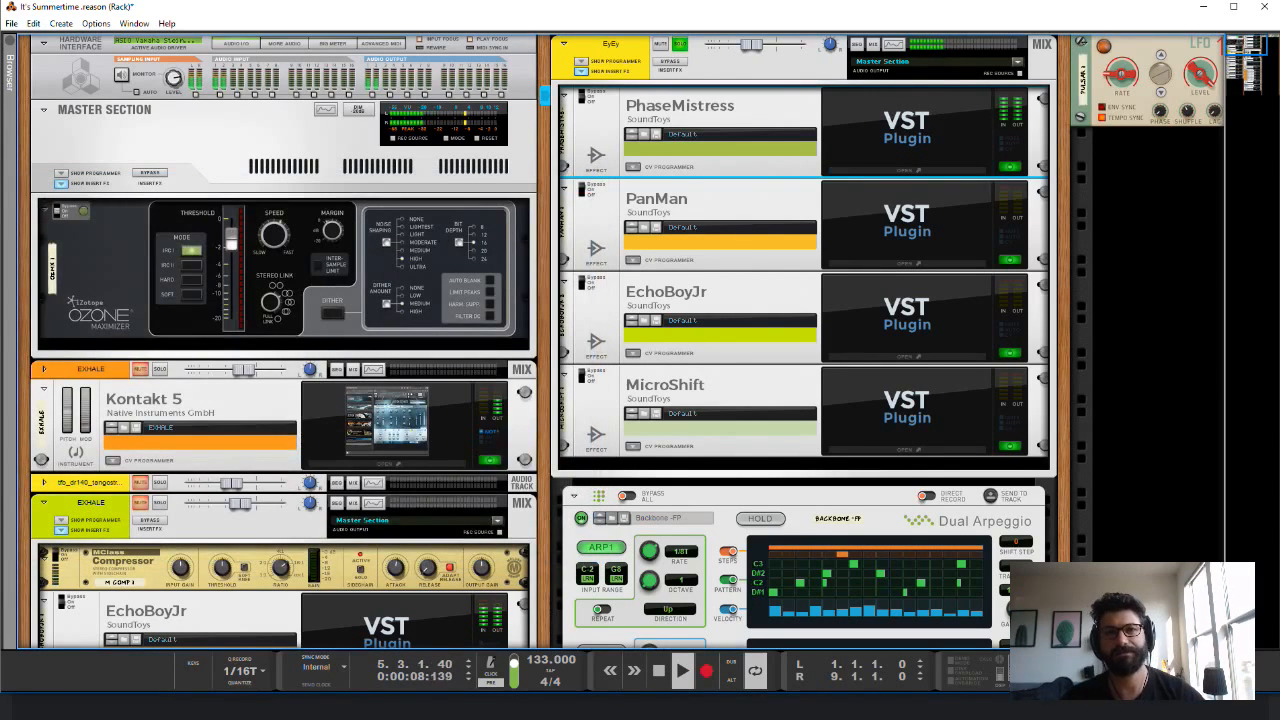
View the song in the sequencer and the mixer, and return to the rack.
key("alt+Tab")
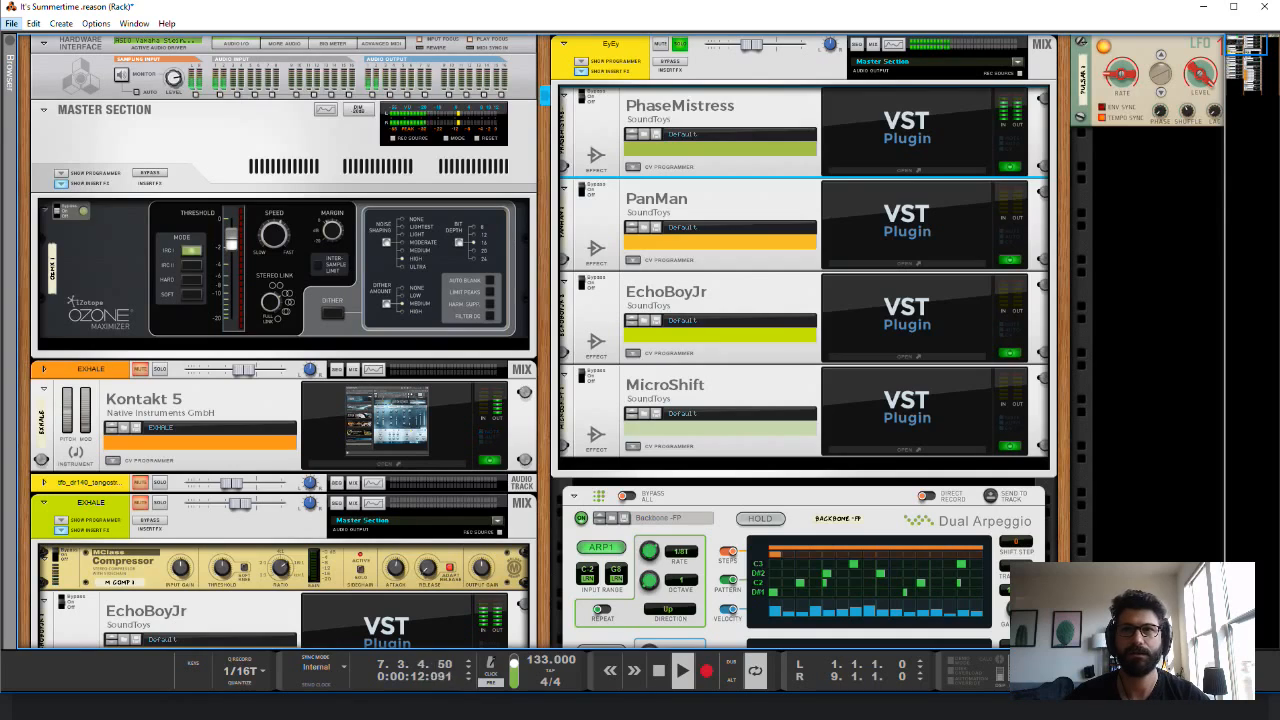
key("alt+Tab")
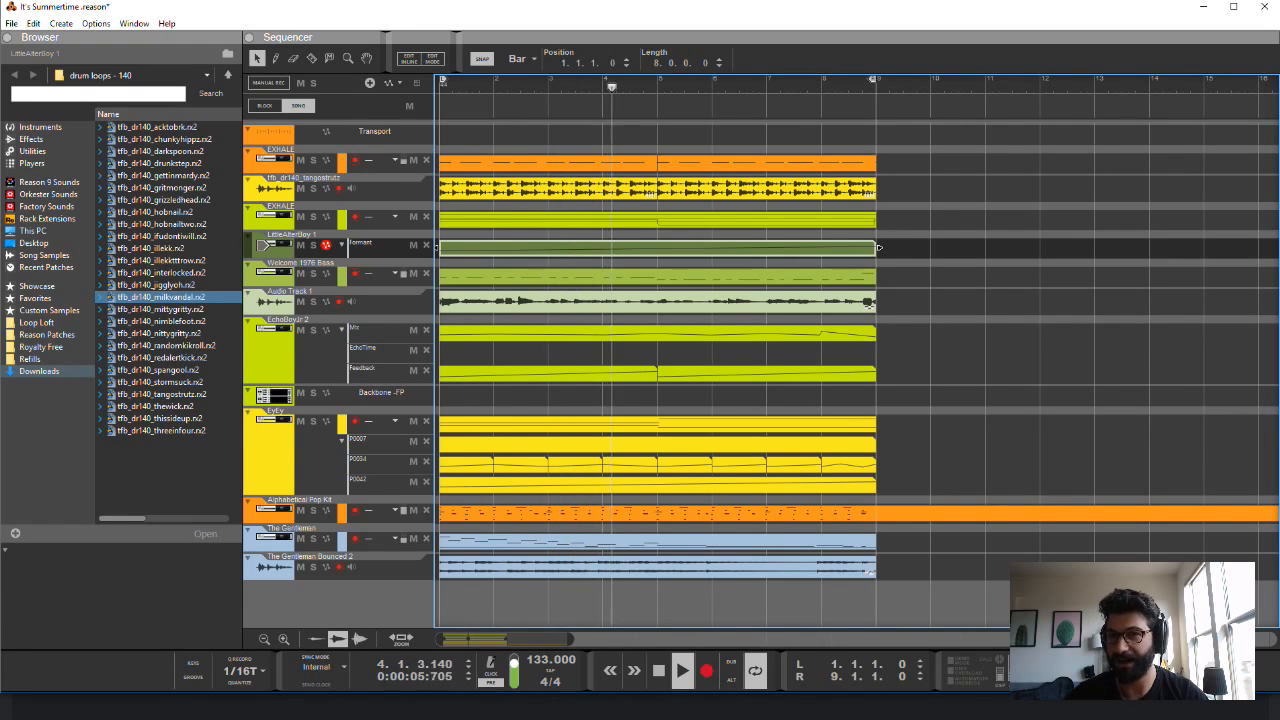
key("F5")
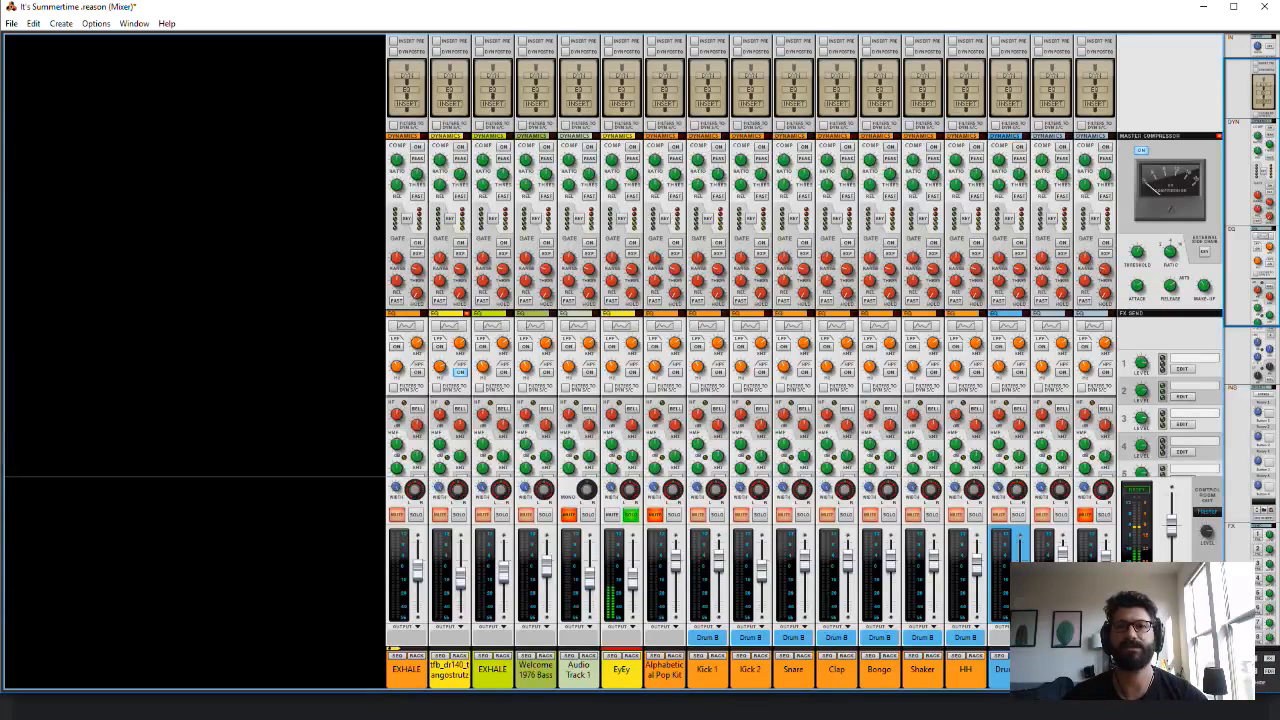
key("F6")
Open the EyEy channel's Reaktor 6 instrument and examine its Monark oscillator, mixer and filter settings.
scroll(640, 340, "down", 10)
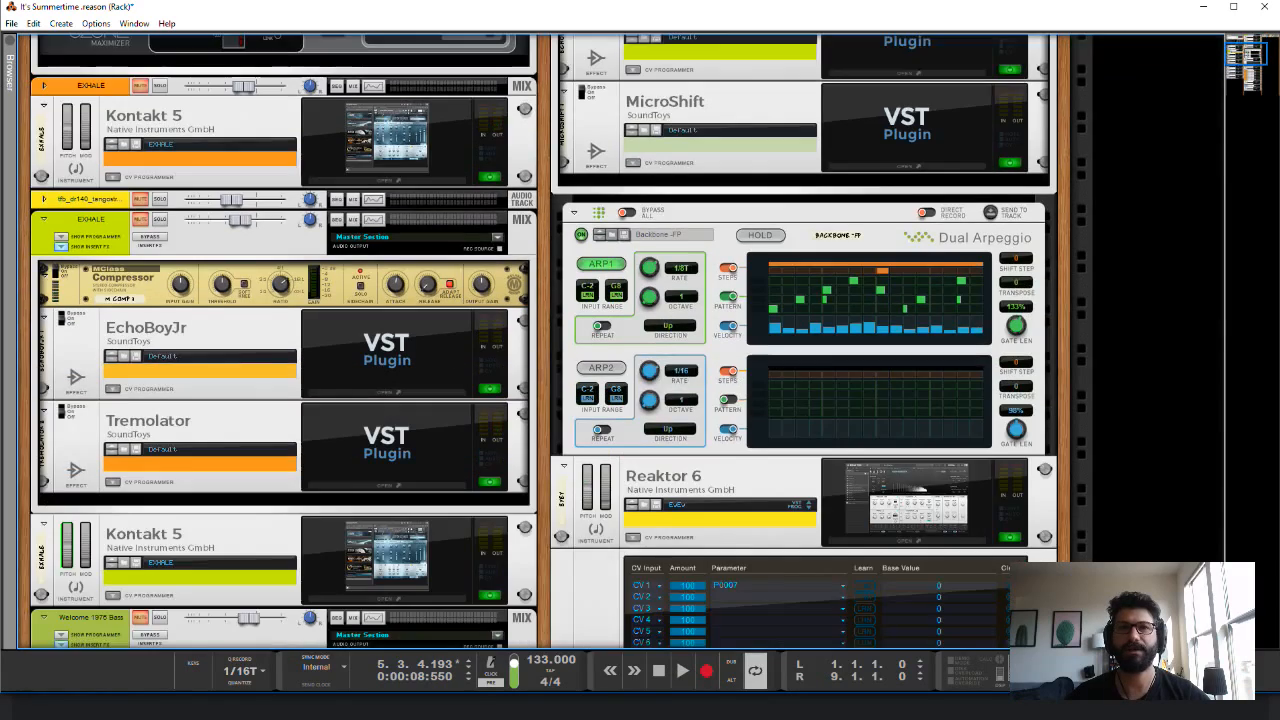
left_click(908, 337)
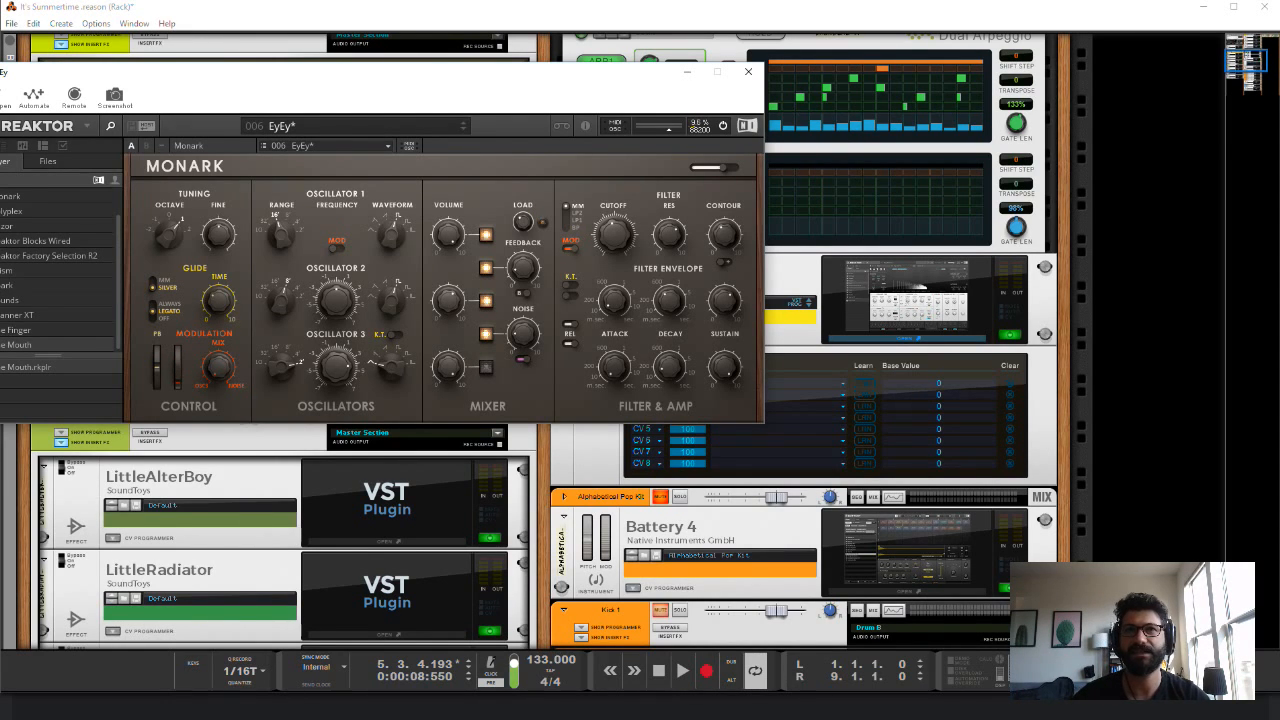
left_click(748, 72)
scroll(546, 341, "up", 5)
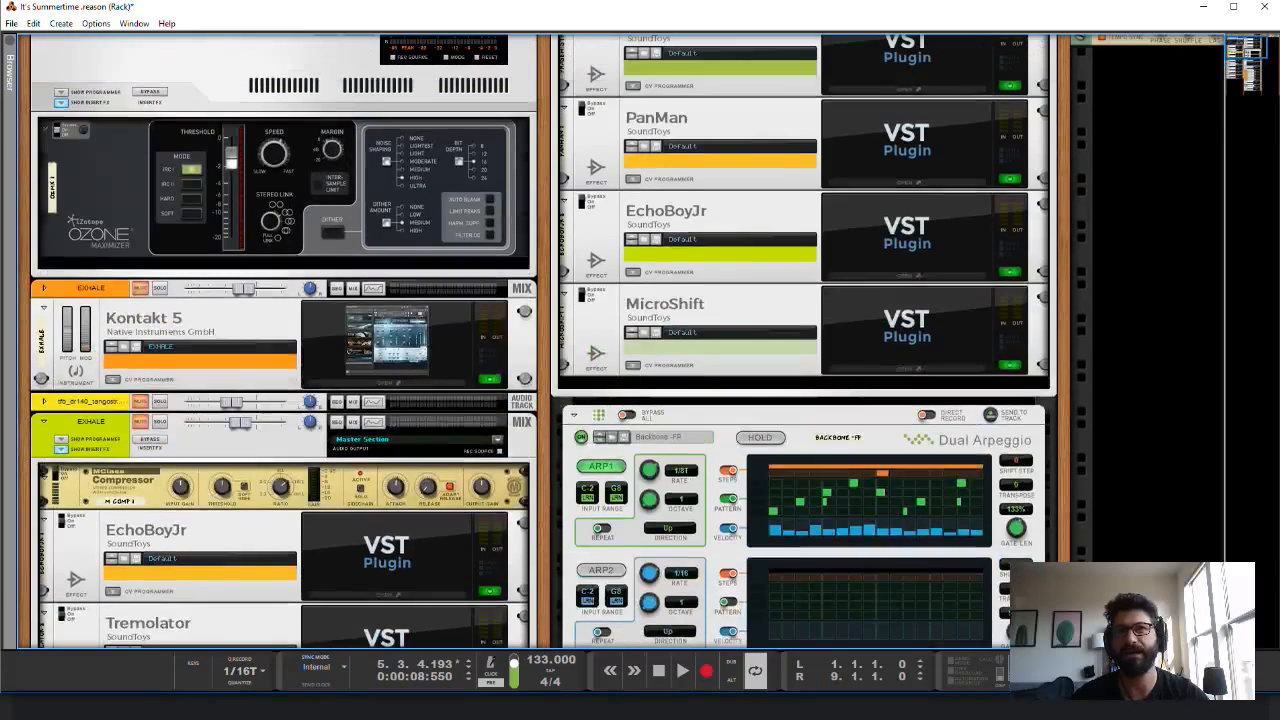
scroll(546, 341, "up", 1)
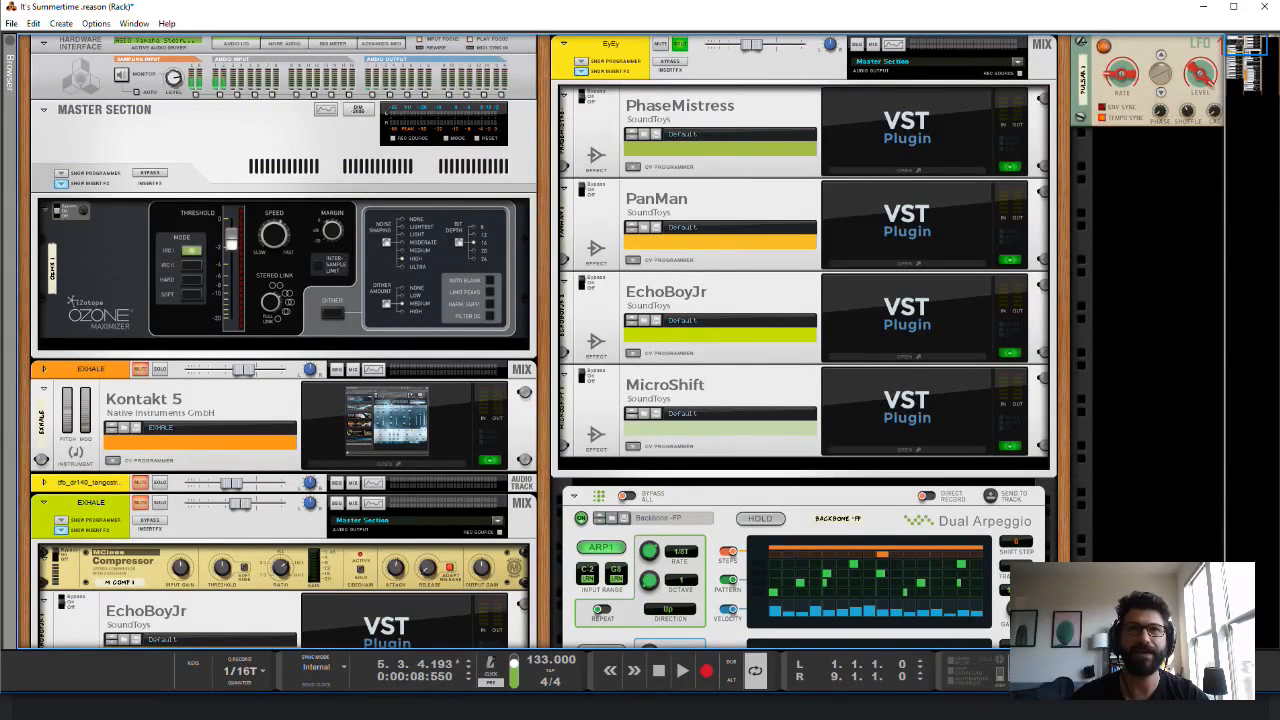
Enable PanMan on the EyEy channel and audition it from the start of the song with its editor open.
key("shift+Return")
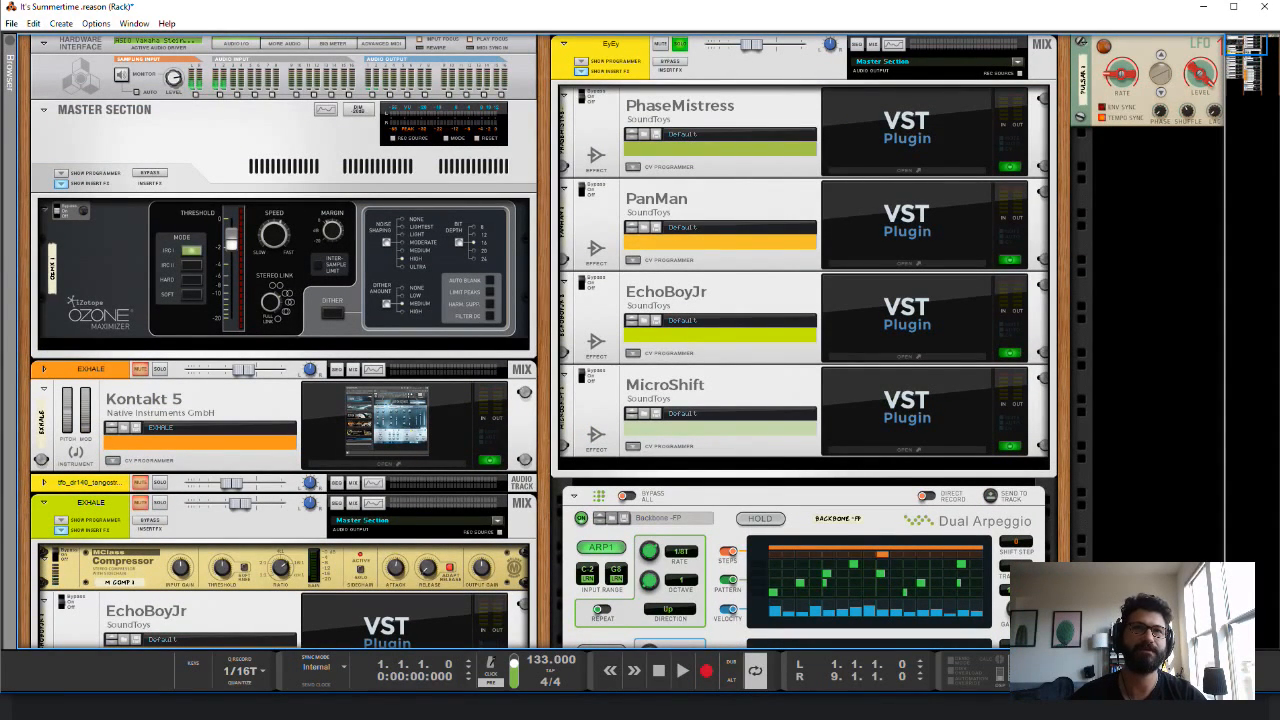
left_click(735, 204)
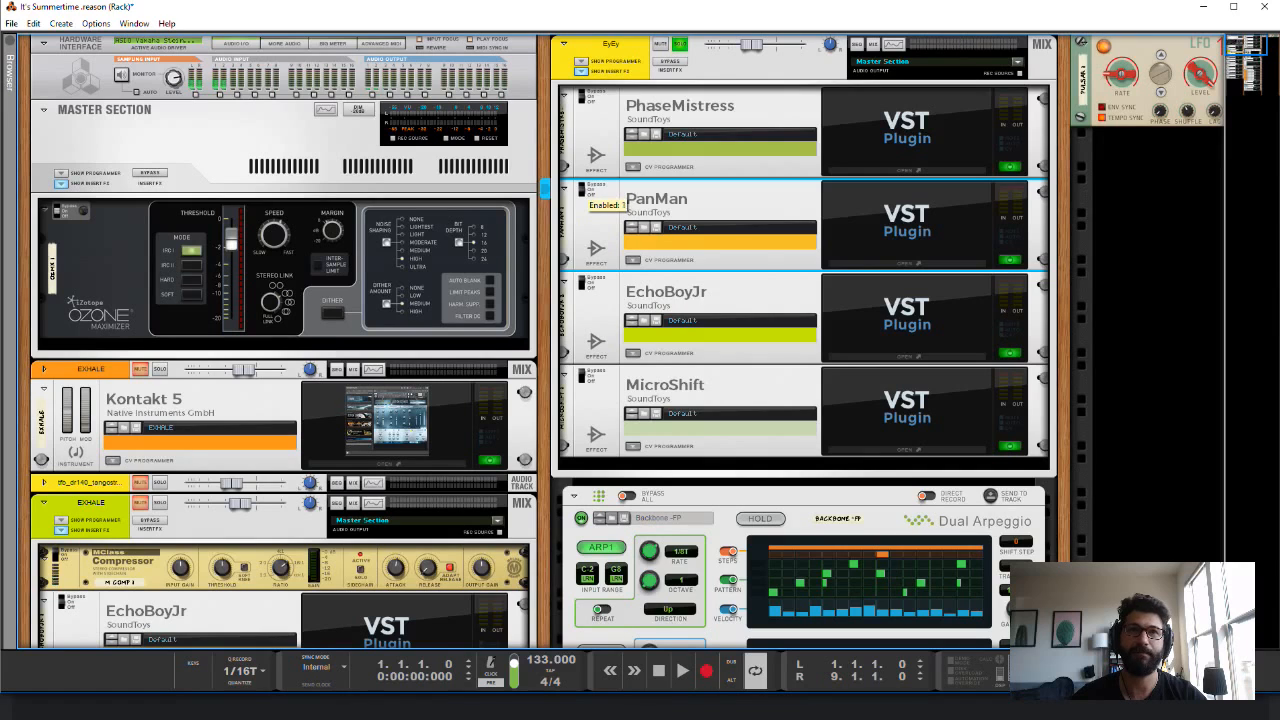
left_click(906, 263)
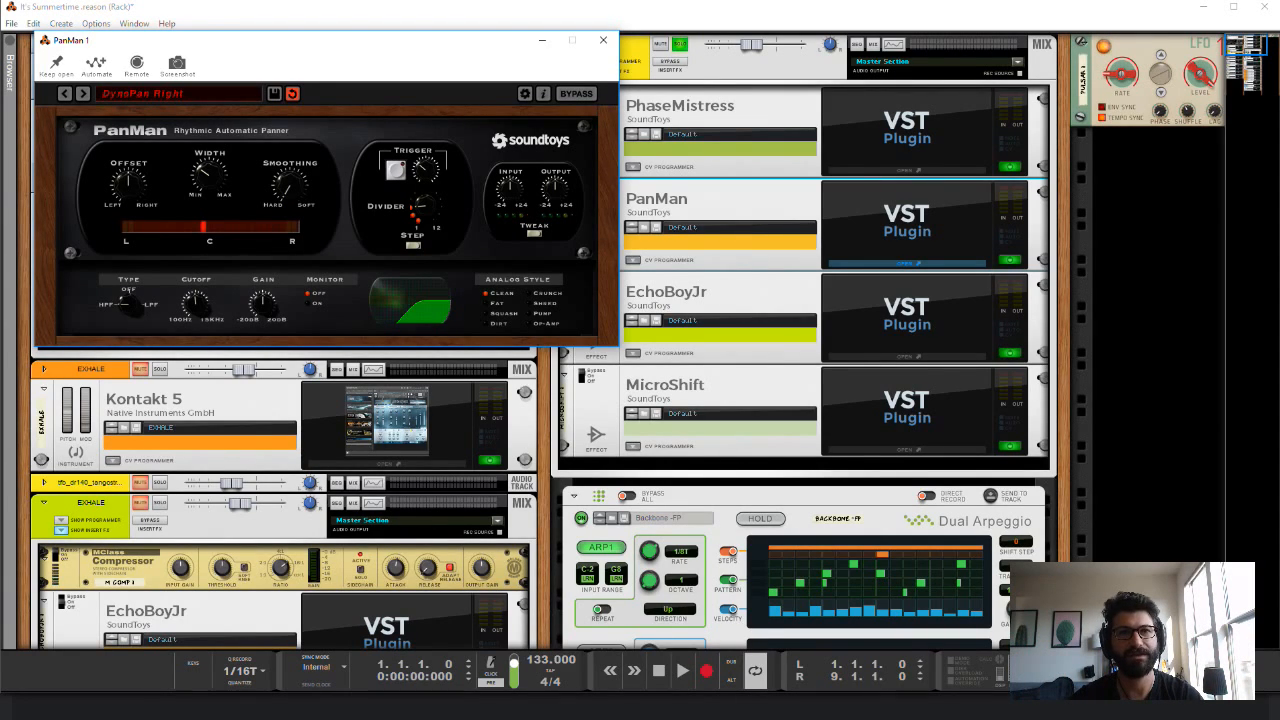
key("space")
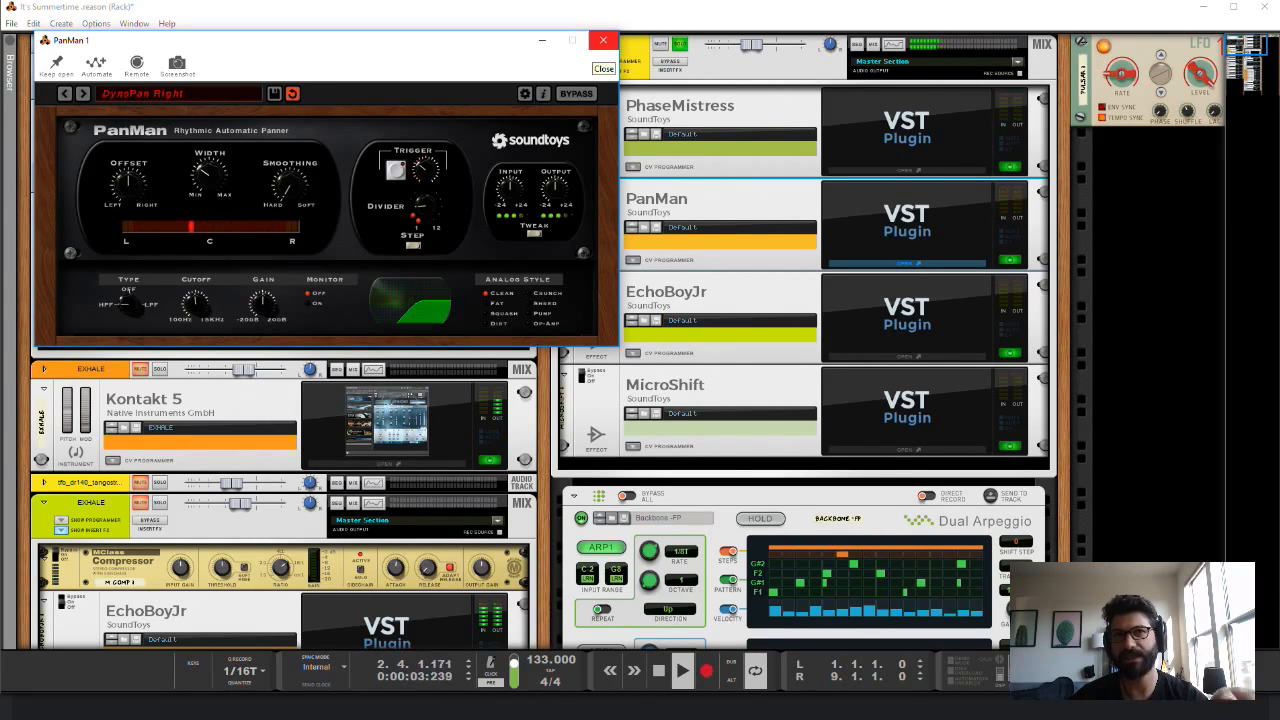
left_click(603, 40)
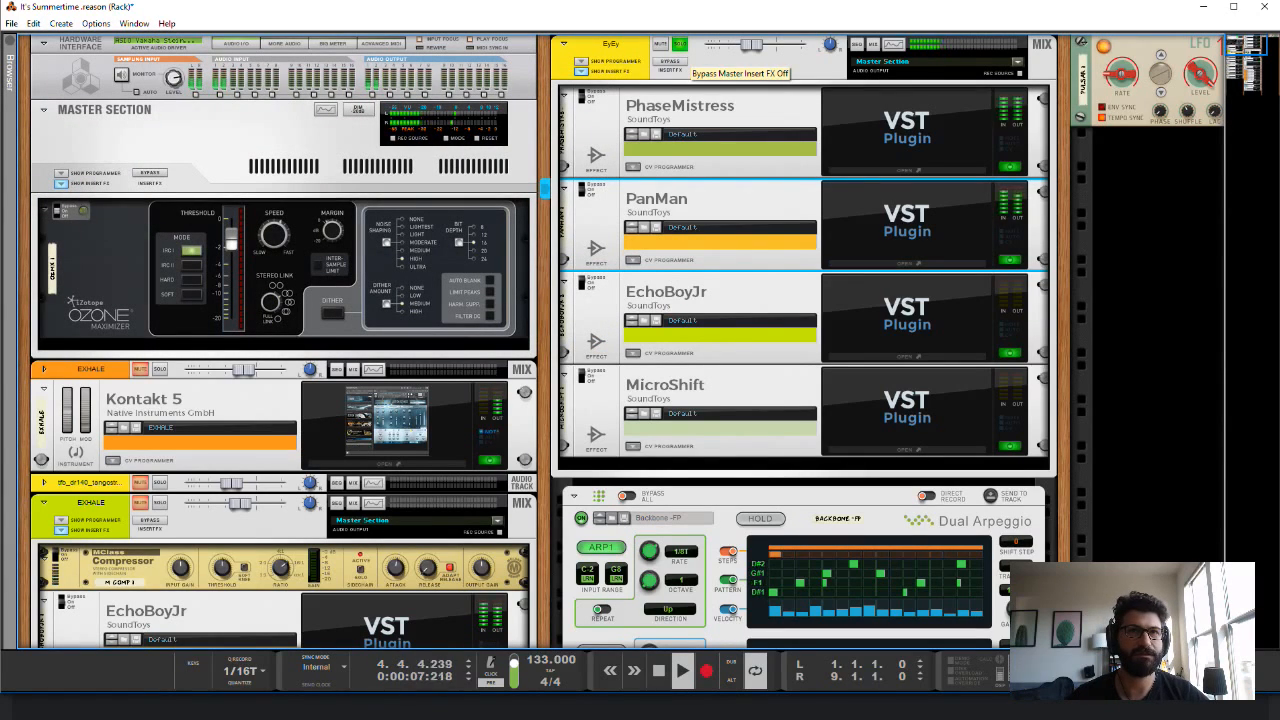
Take the EyEy channel out of solo and lower its level slightly to hear it in the full mix.
mouse_move(829, 46)
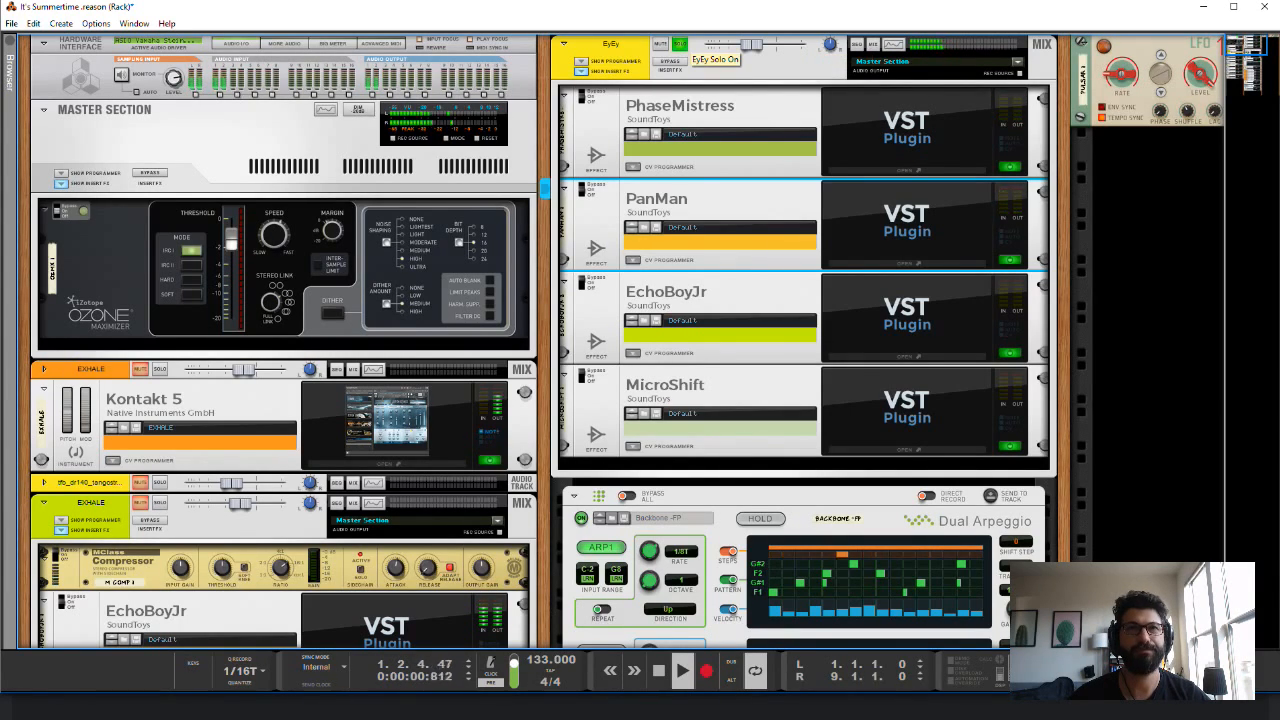
left_click(680, 44)
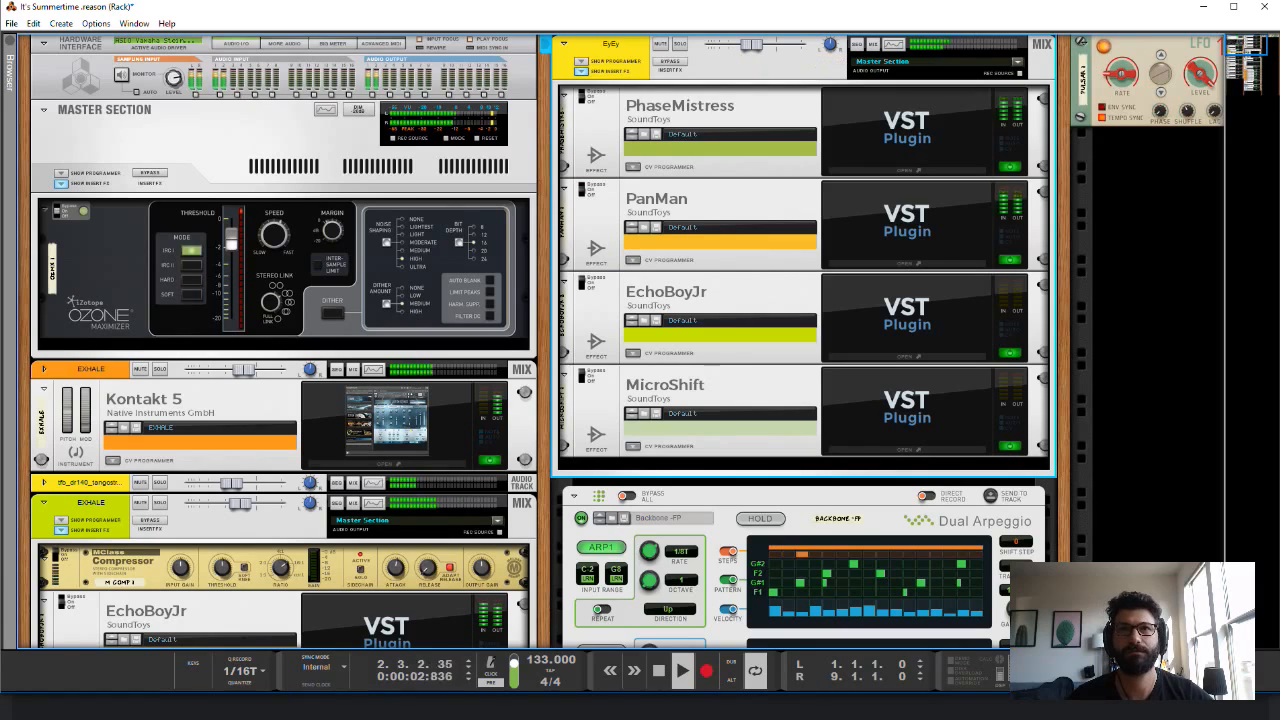
mouse_move(751, 44)
left_mouse_down()
mouse_move(684, 44)
mouse_move(746, 44)
left_mouse_up()
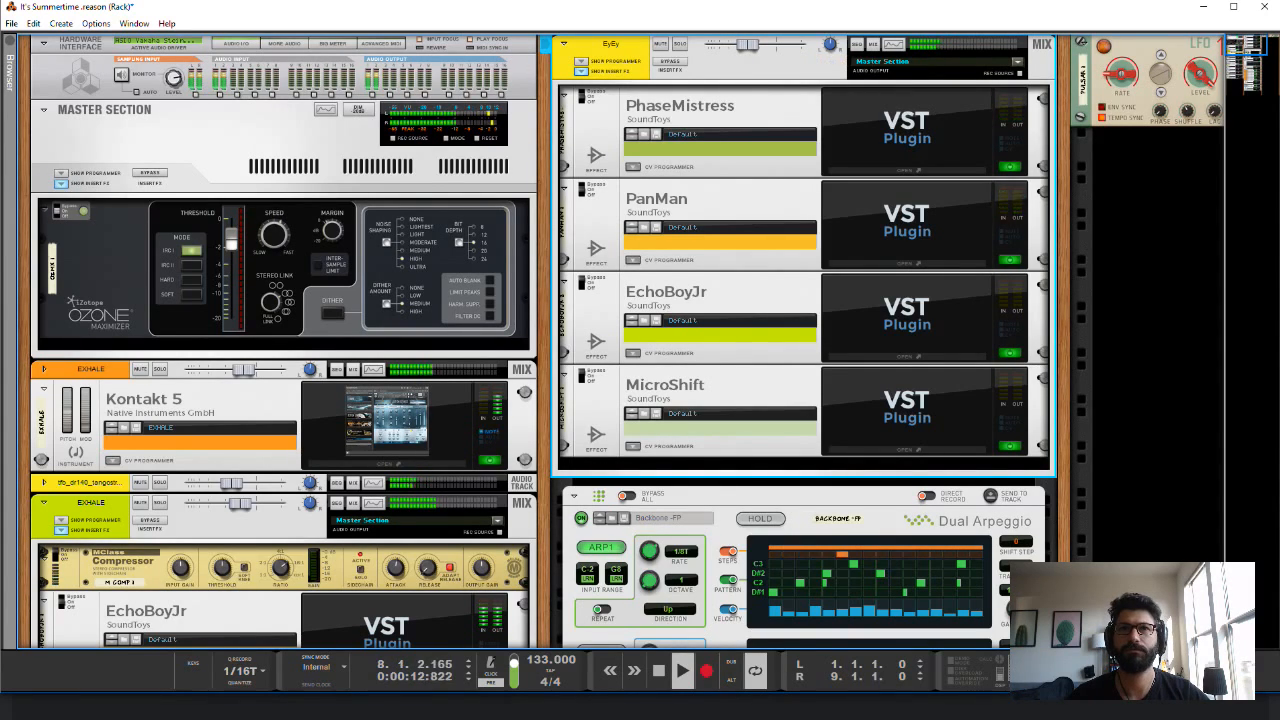
Toggle PanMan's bypass during playback to compare the sound, and set the EyEy channel's level to -12.92 dB.
left_click(590, 196)
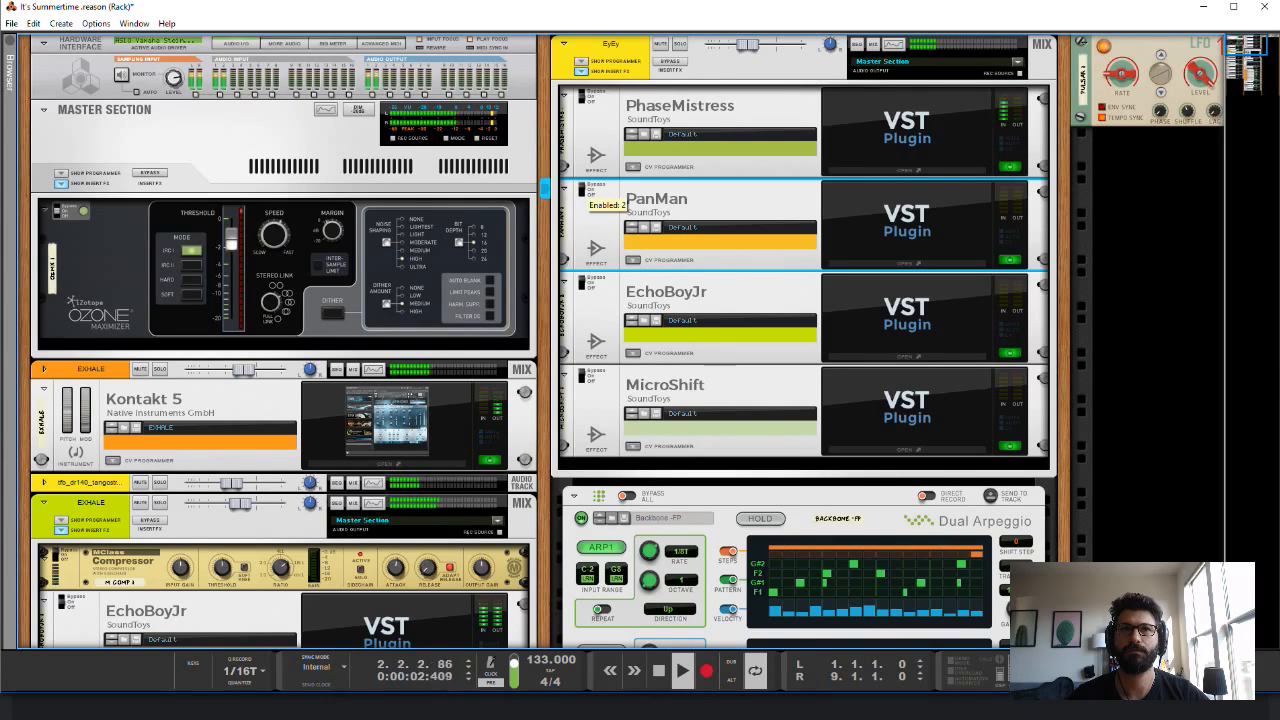
left_click(584, 190)
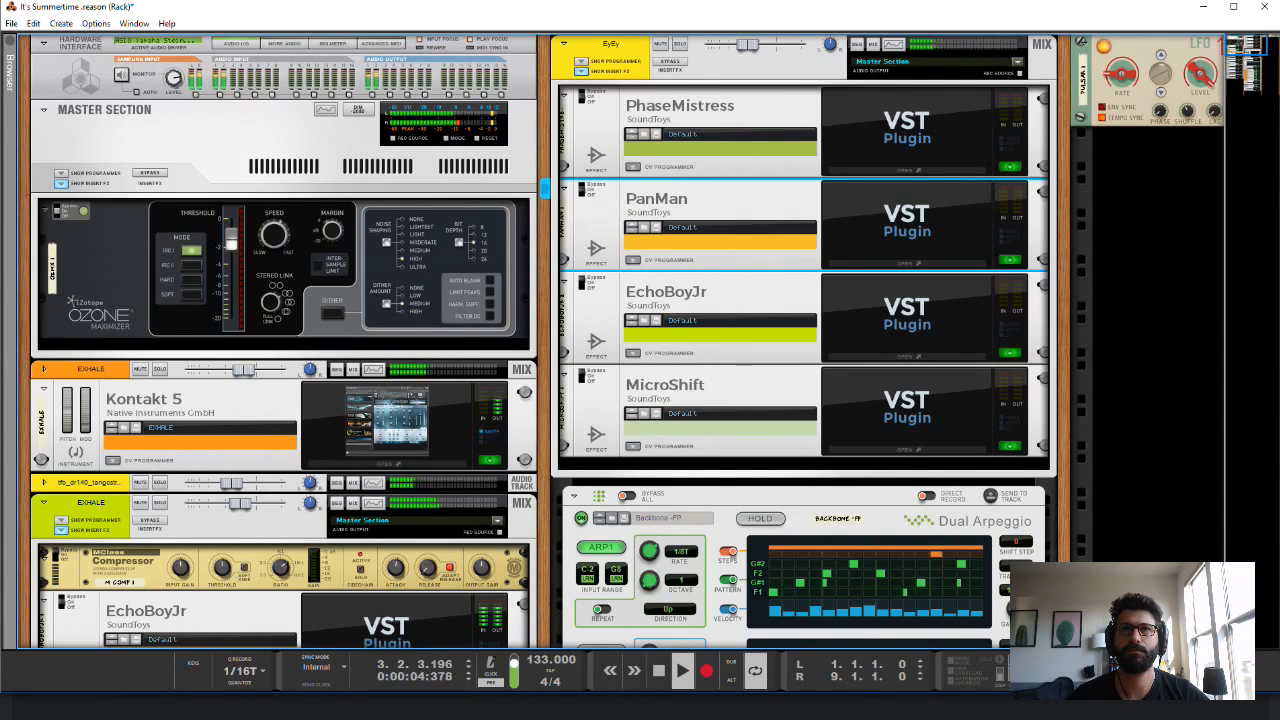
left_click(830, 45)
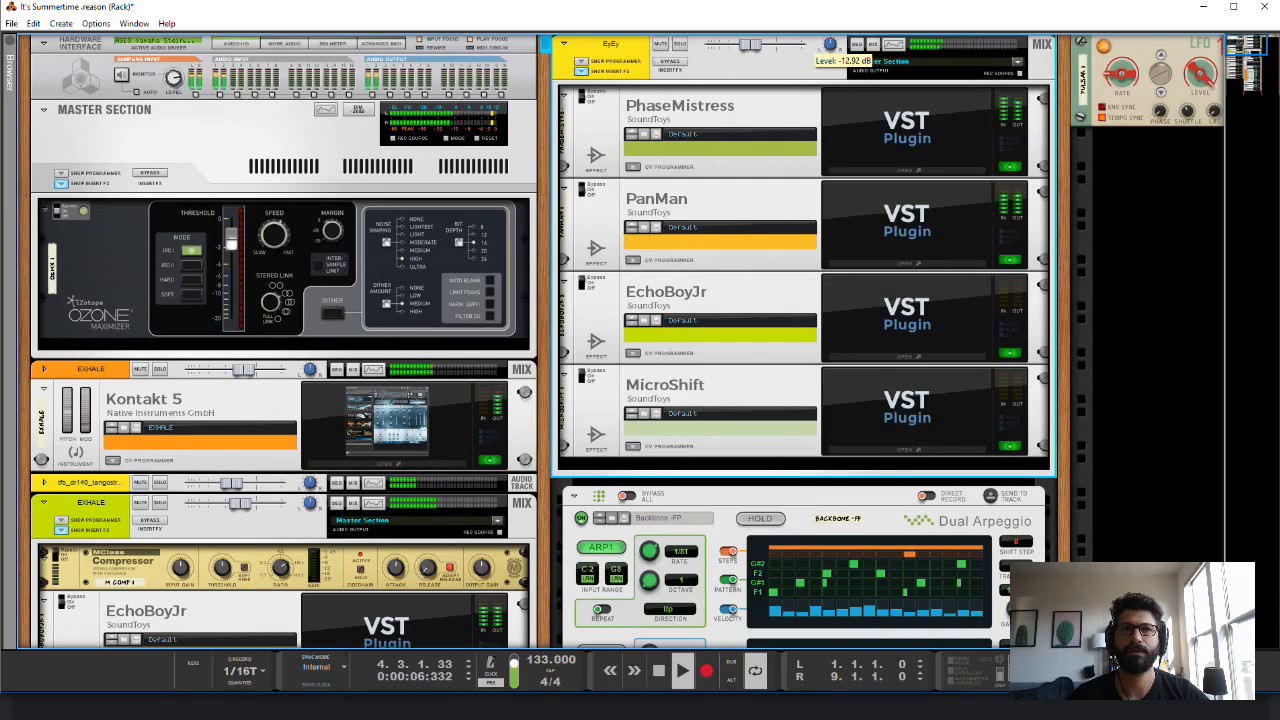
key("space")
Lower the Welcome 1976 Bass channel's level to -7.05 dB and return to the EyEy insert effects.
scroll(820, 250, "down", 3)
scroll(800, 340, "down", 3)
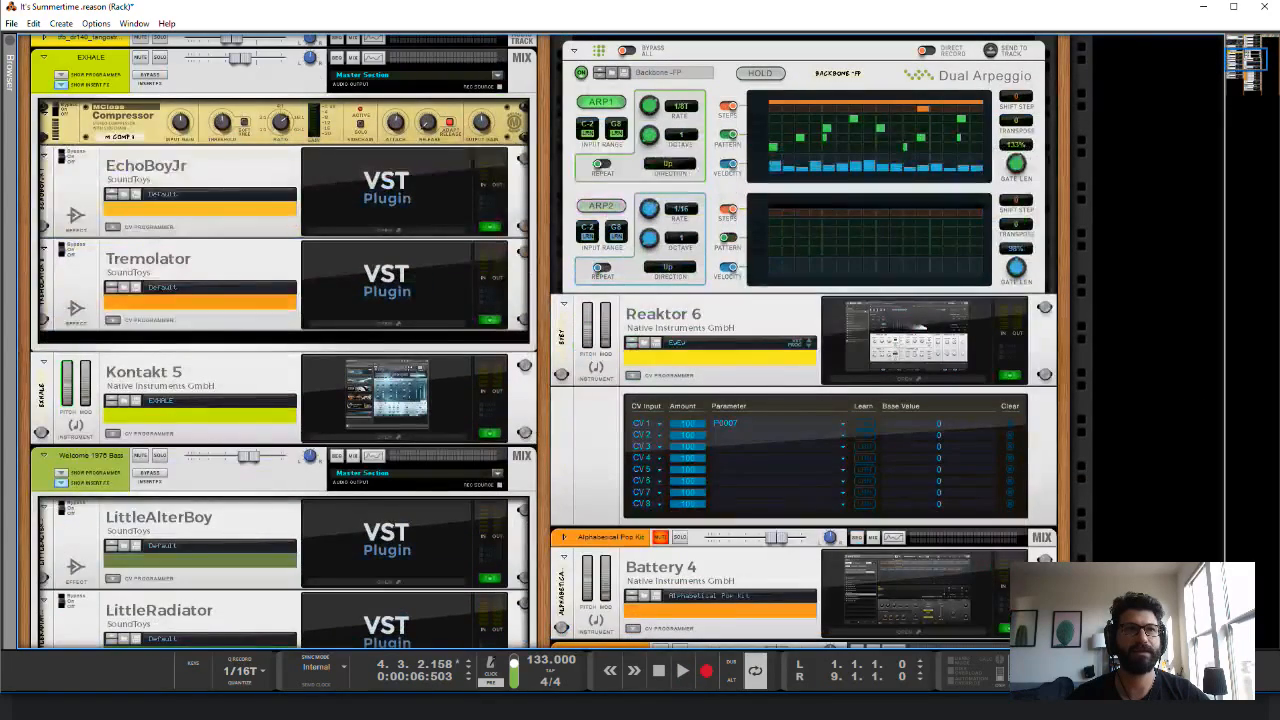
left_click_drag(248, 456, 240, 456)
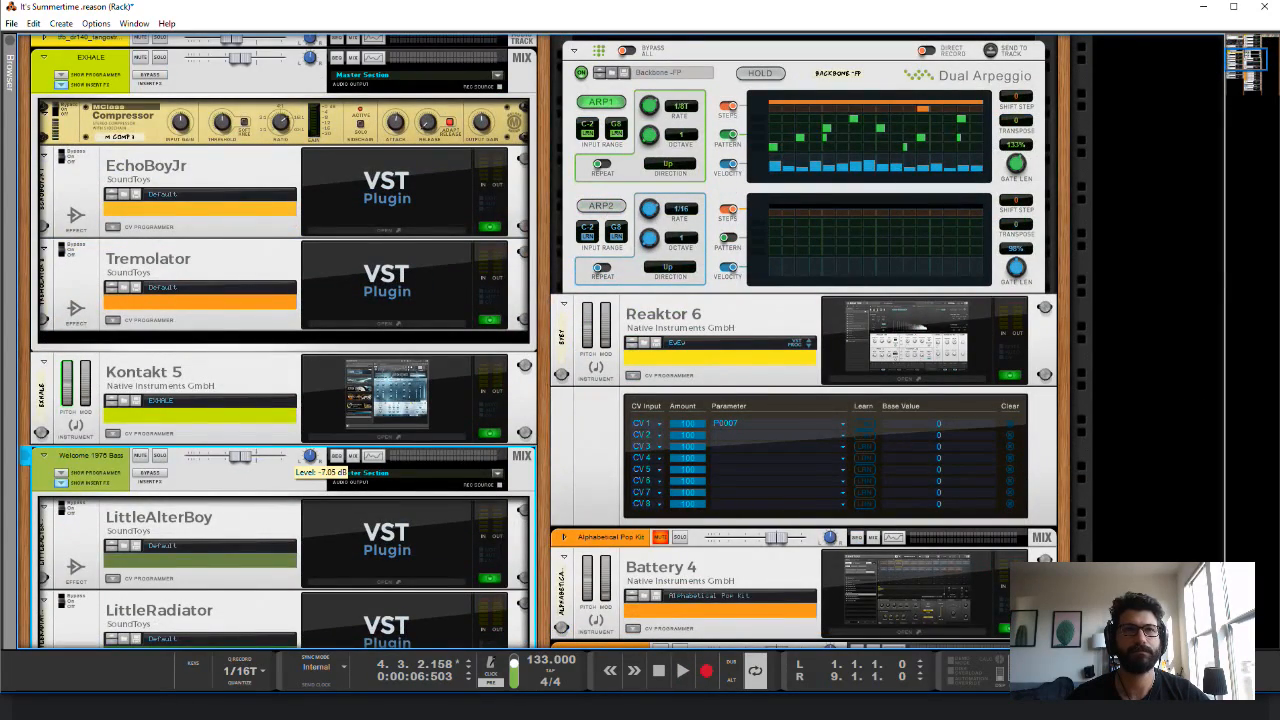
scroll(240, 456, "up", 3)
scroll(547, 341, "up", 2)
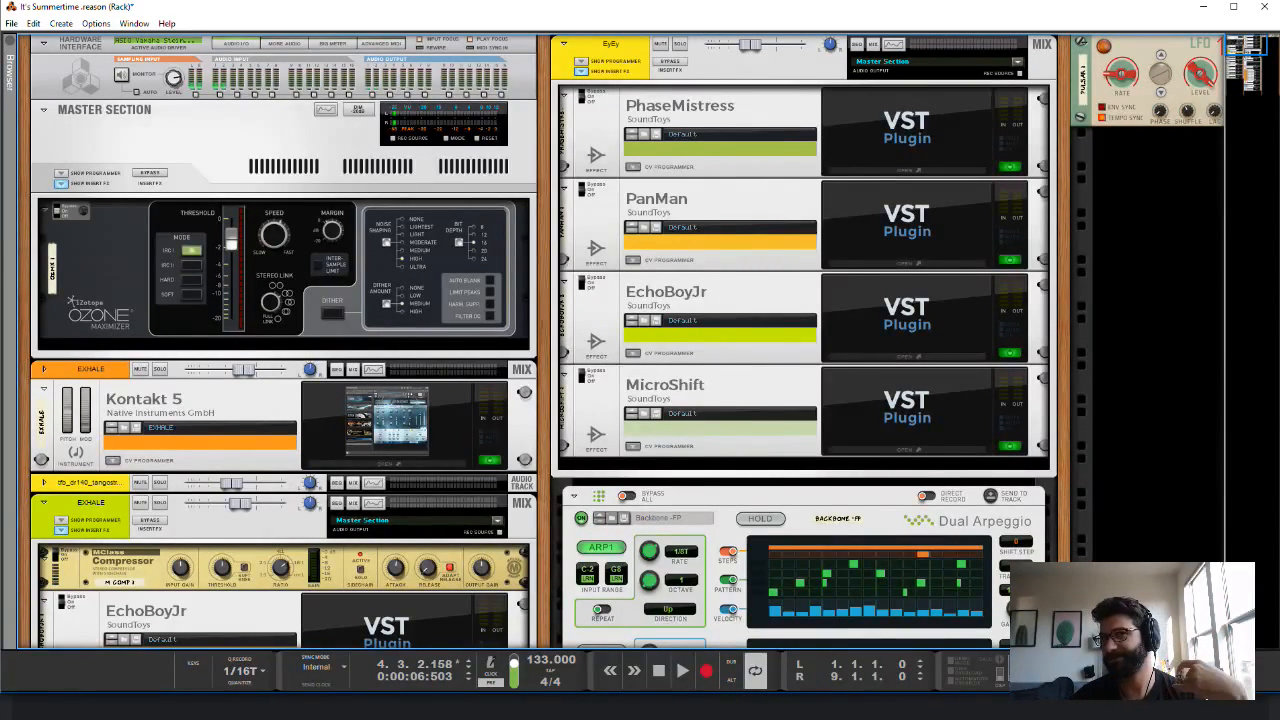
Enable EchoBoyJr on the EyEy channel, audition it in the mix, and look at its settings in the editor.
left_click(582, 283)
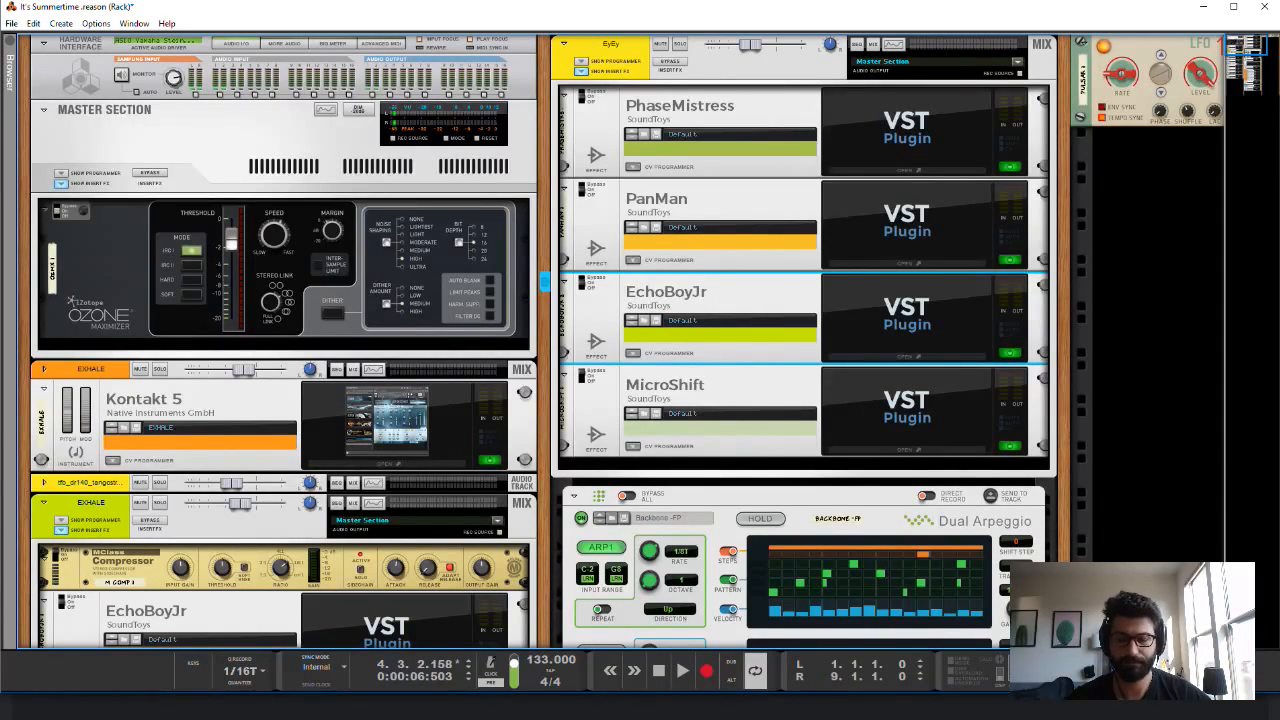
key("space")
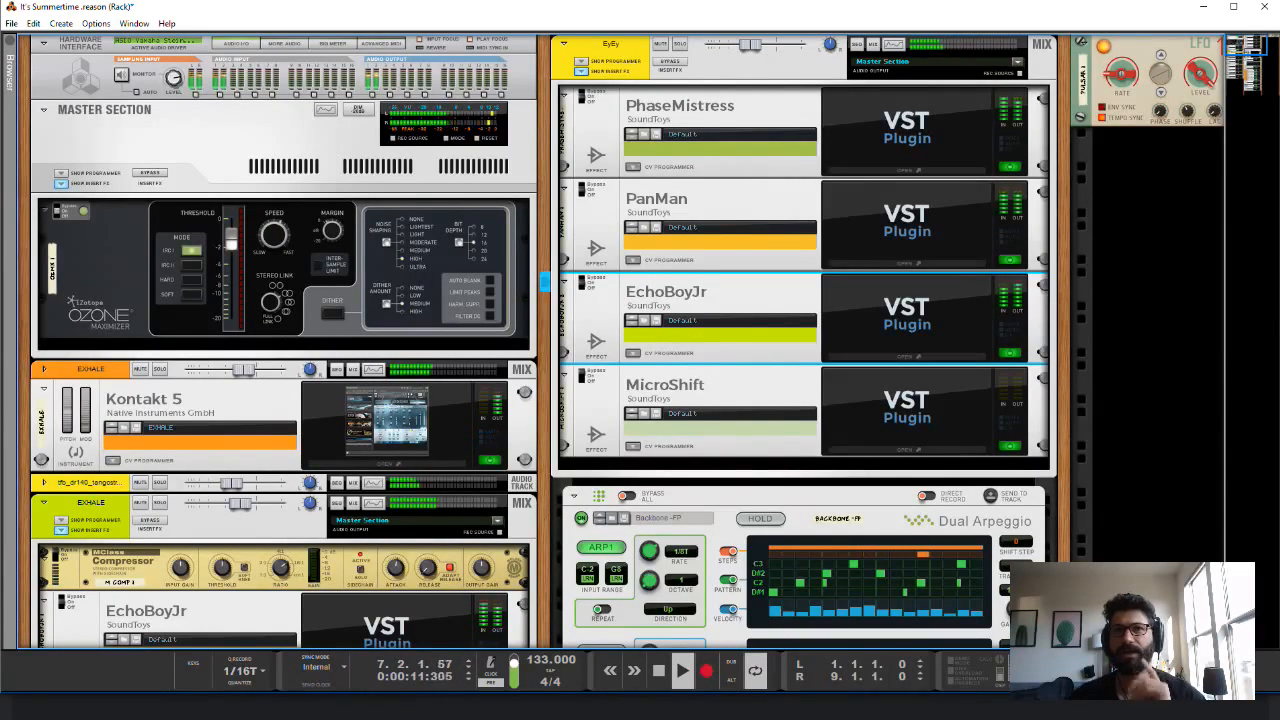
left_click(906, 356)
key("space")
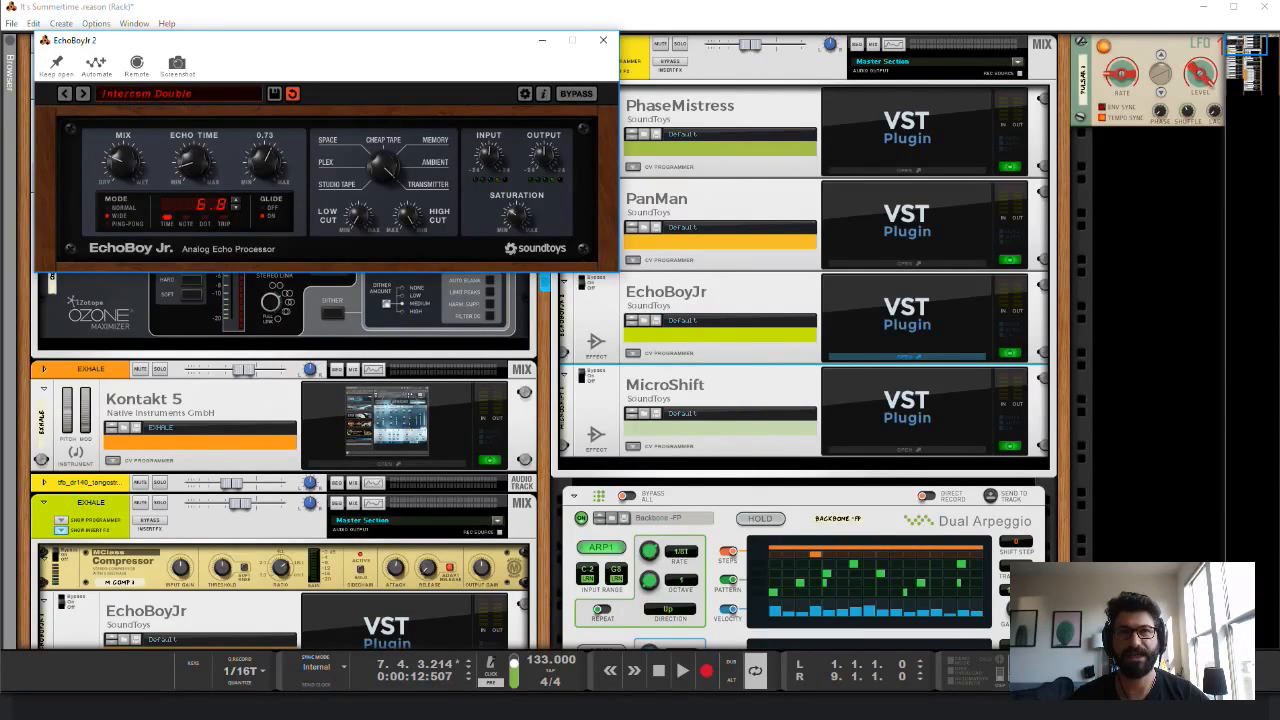
left_click(603, 40)
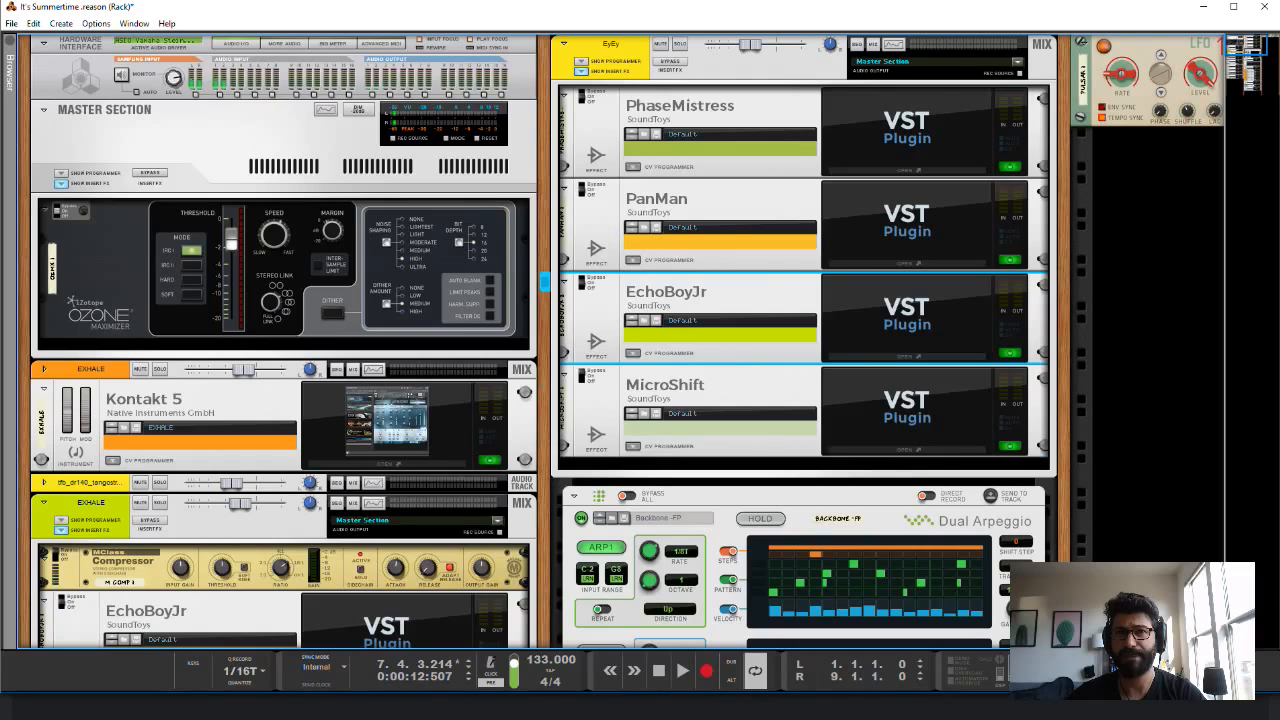
Enable MicroShift on the EyEy channel, audition it from the start of the song, and lower the channel's level slightly.
left_click(582, 377)
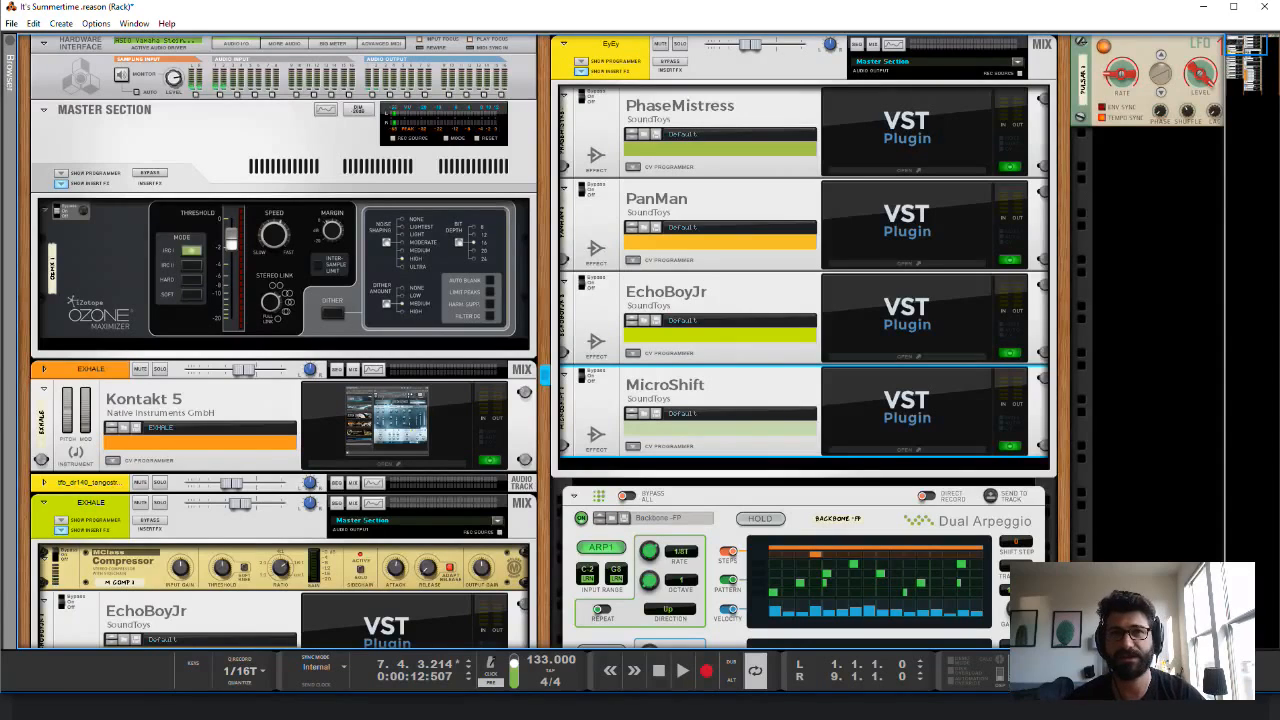
key("shift+Return")
key("space")
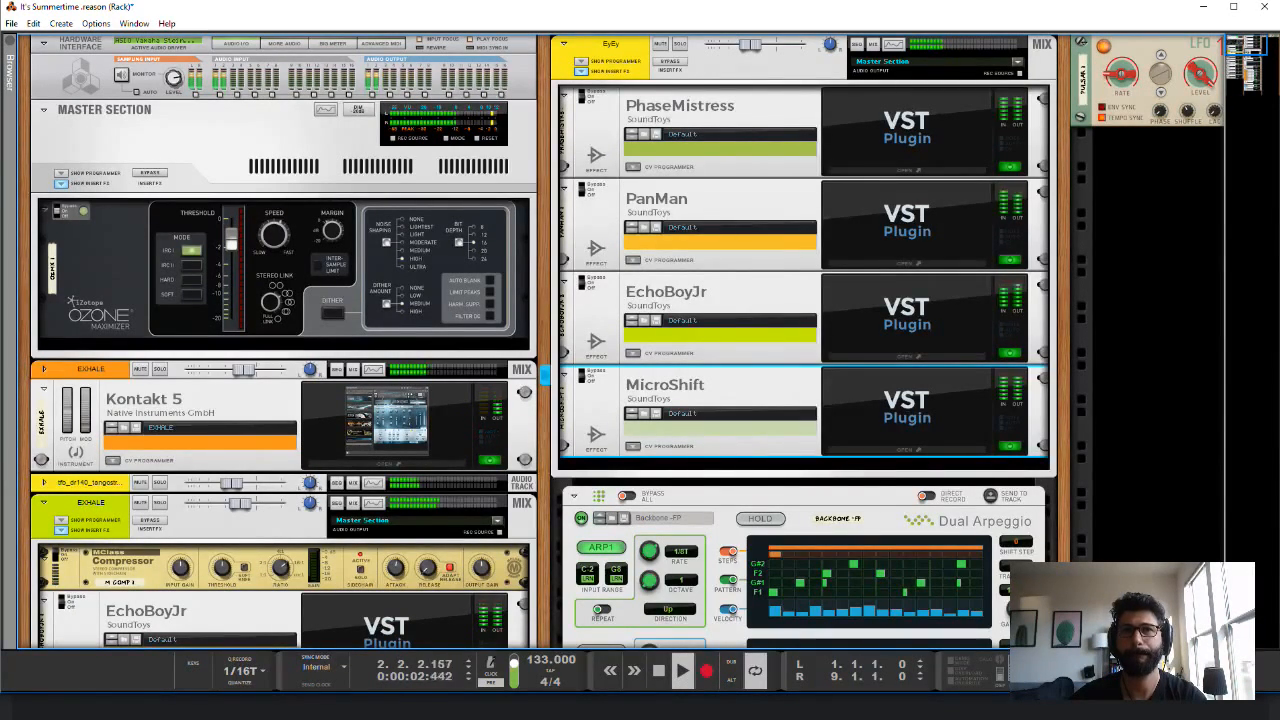
left_click(582, 377)
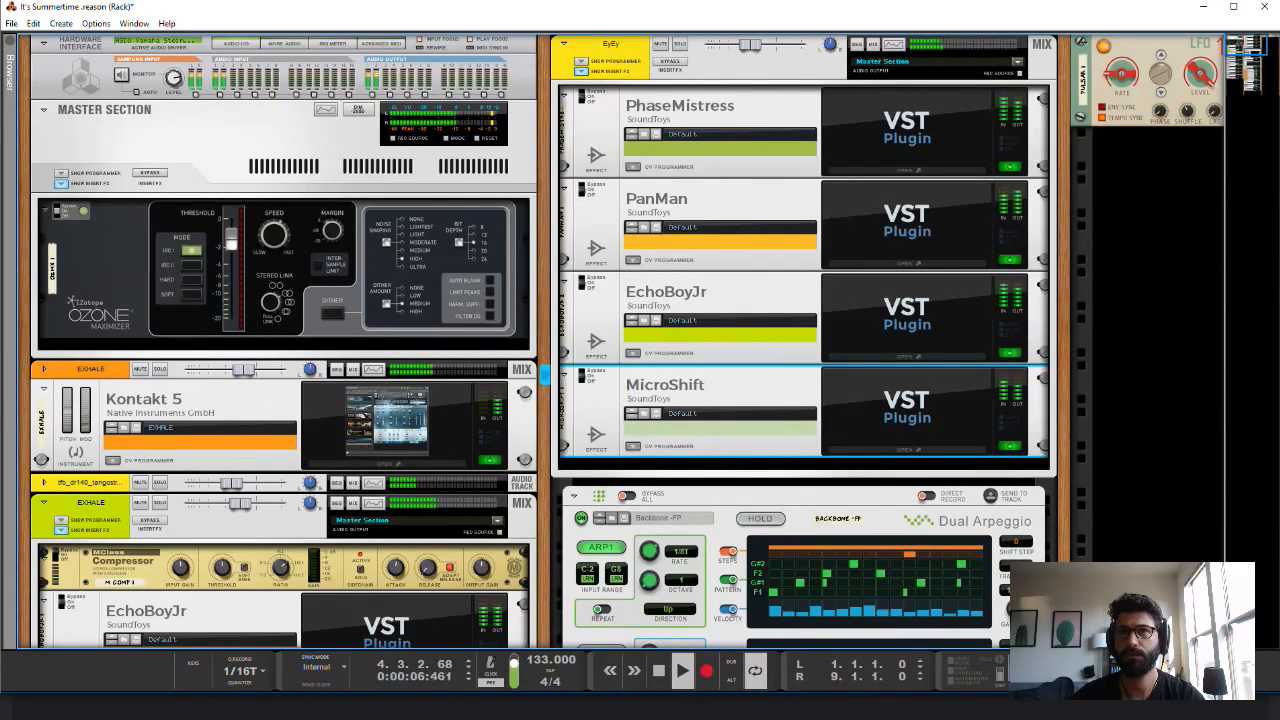
left_click_drag(751, 45, 741, 45)
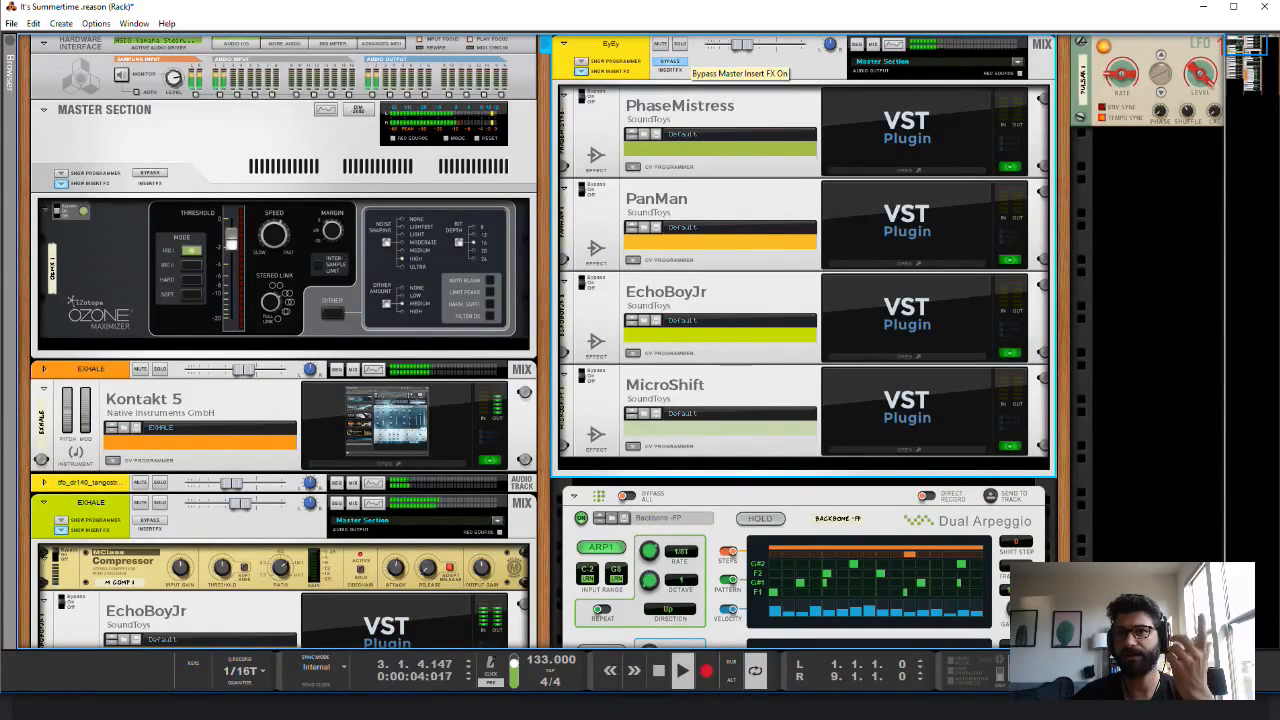
Mute both EXHALE channels and the channel just after the drum bus while the song plays.
key("F5")
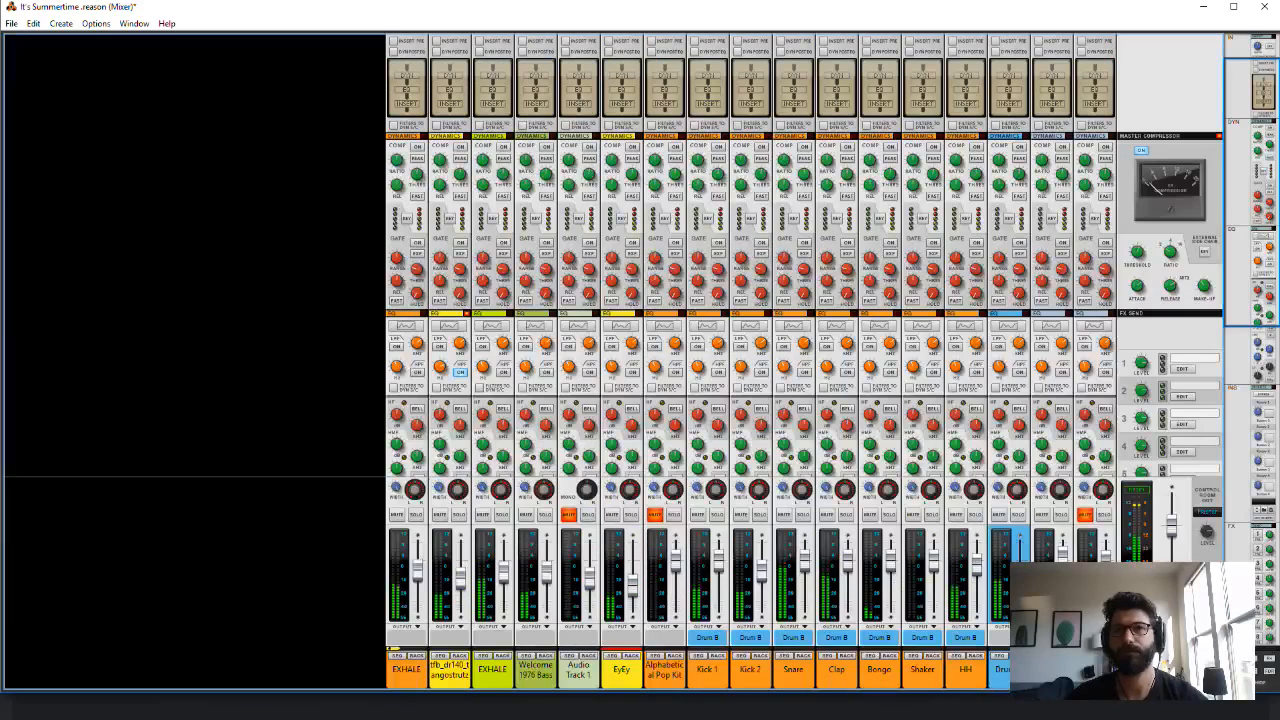
left_click(1042, 515)
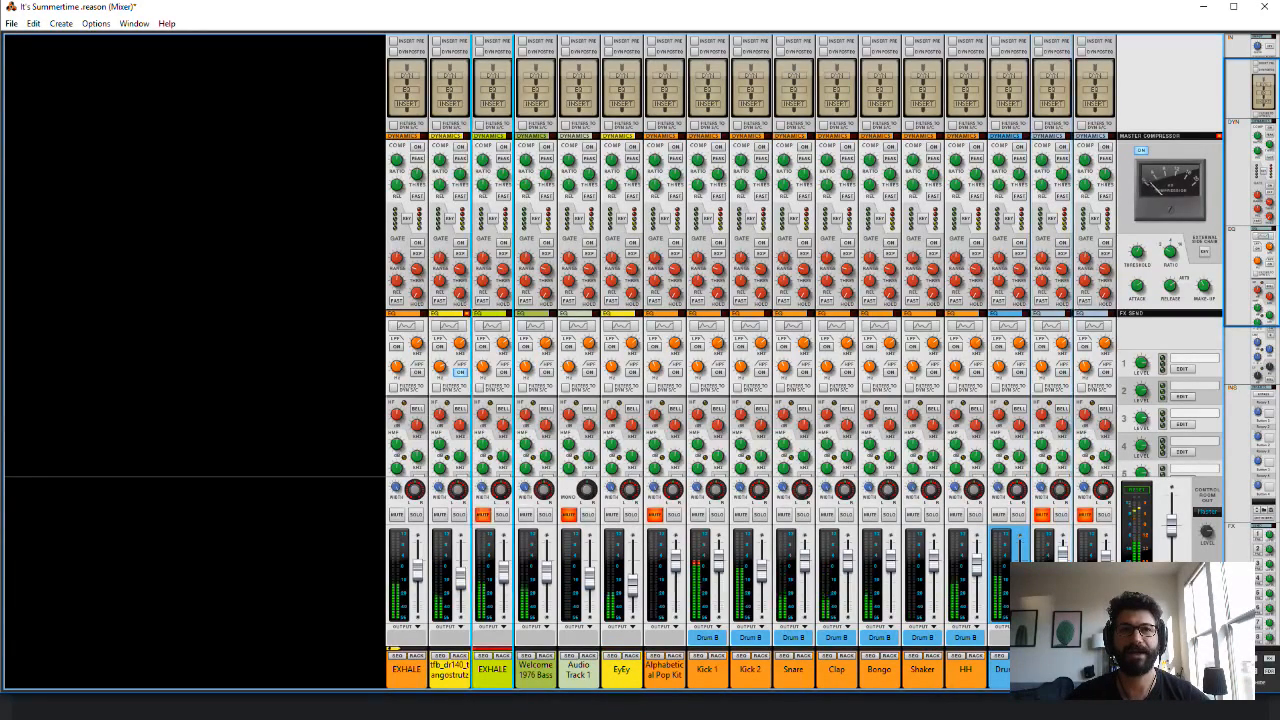
key("F6")
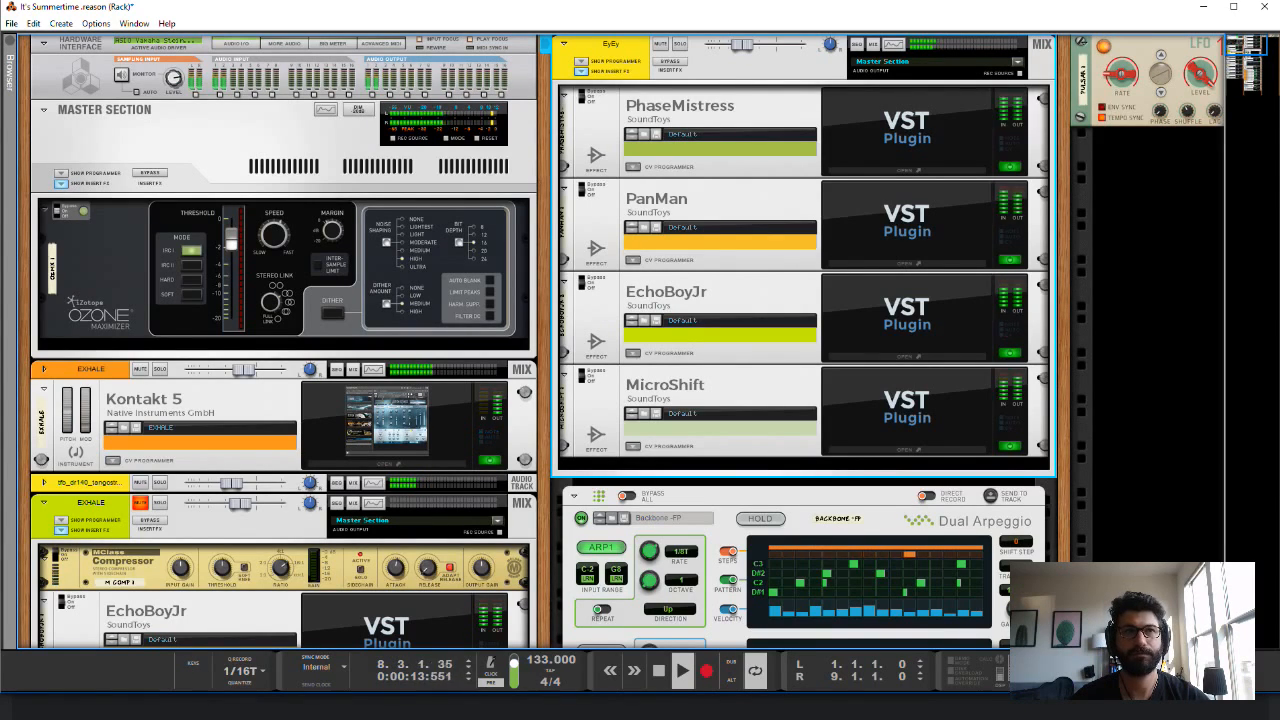
left_click(141, 369)
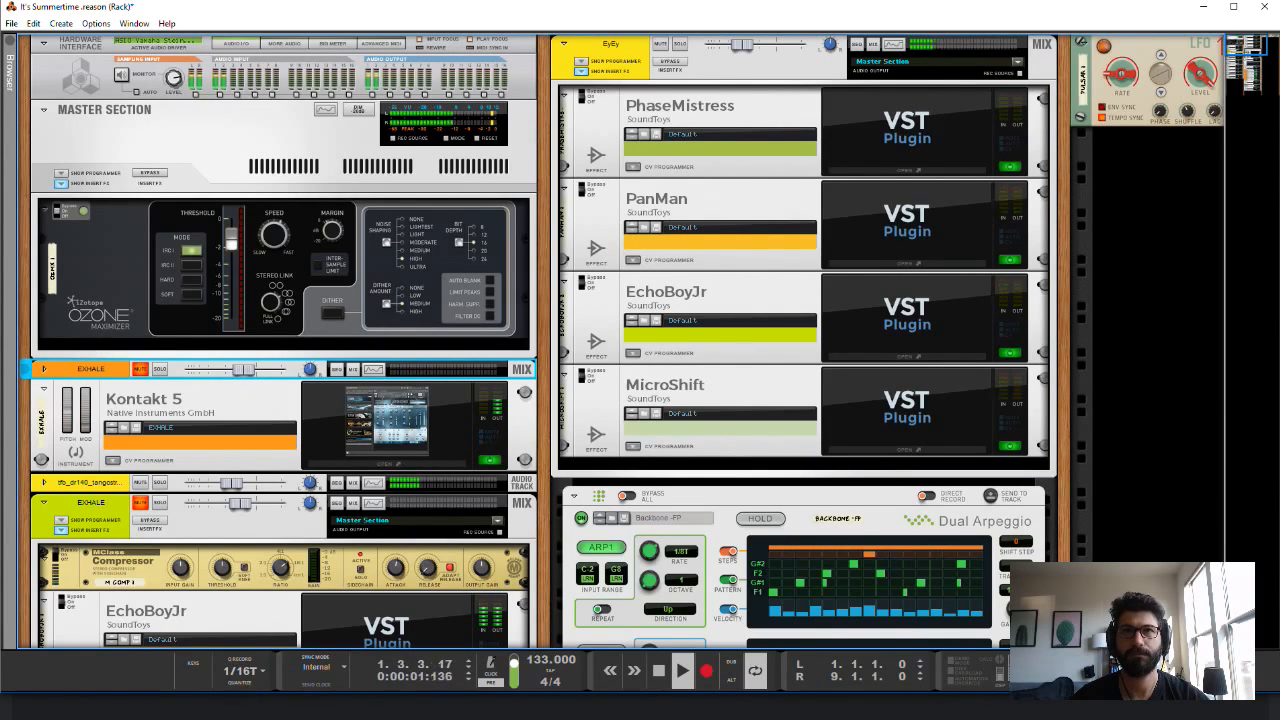
Raise EyEy's level slightly, then bypass and re-enable all its insert effects during playback to compare, and stop the song.
left_click(830, 45)
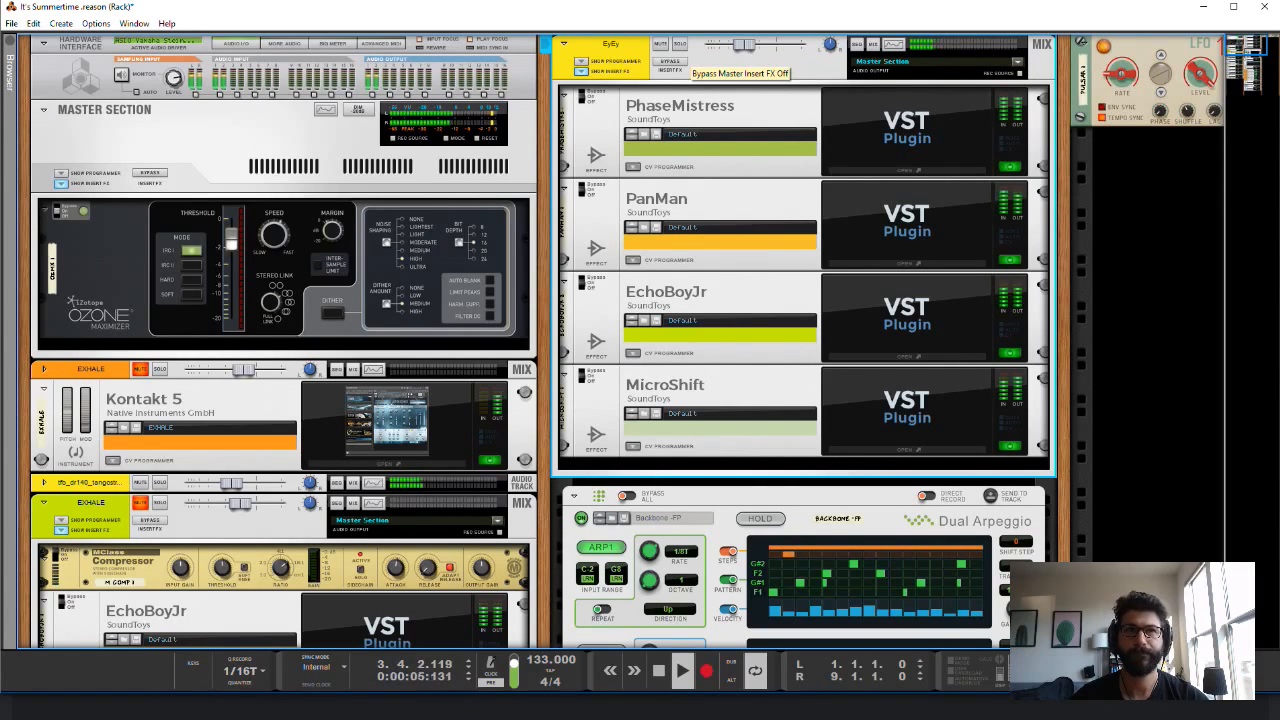
left_click(670, 62)
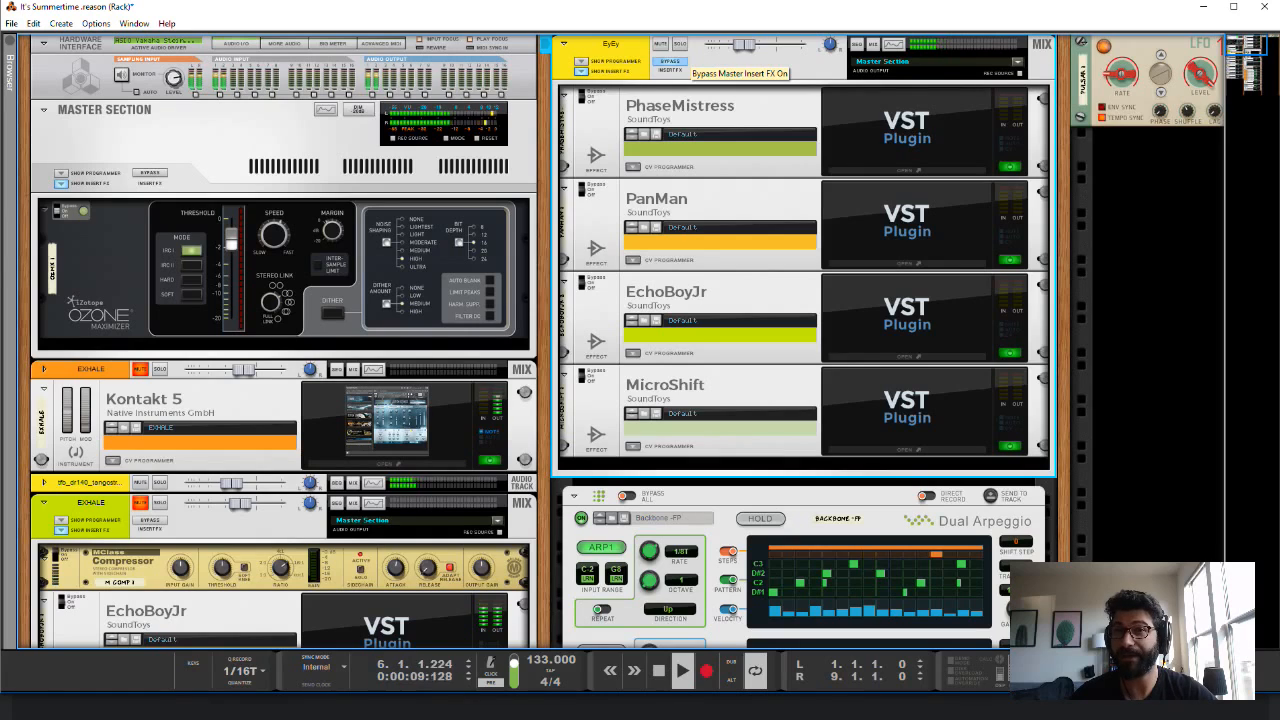
left_click(670, 62)
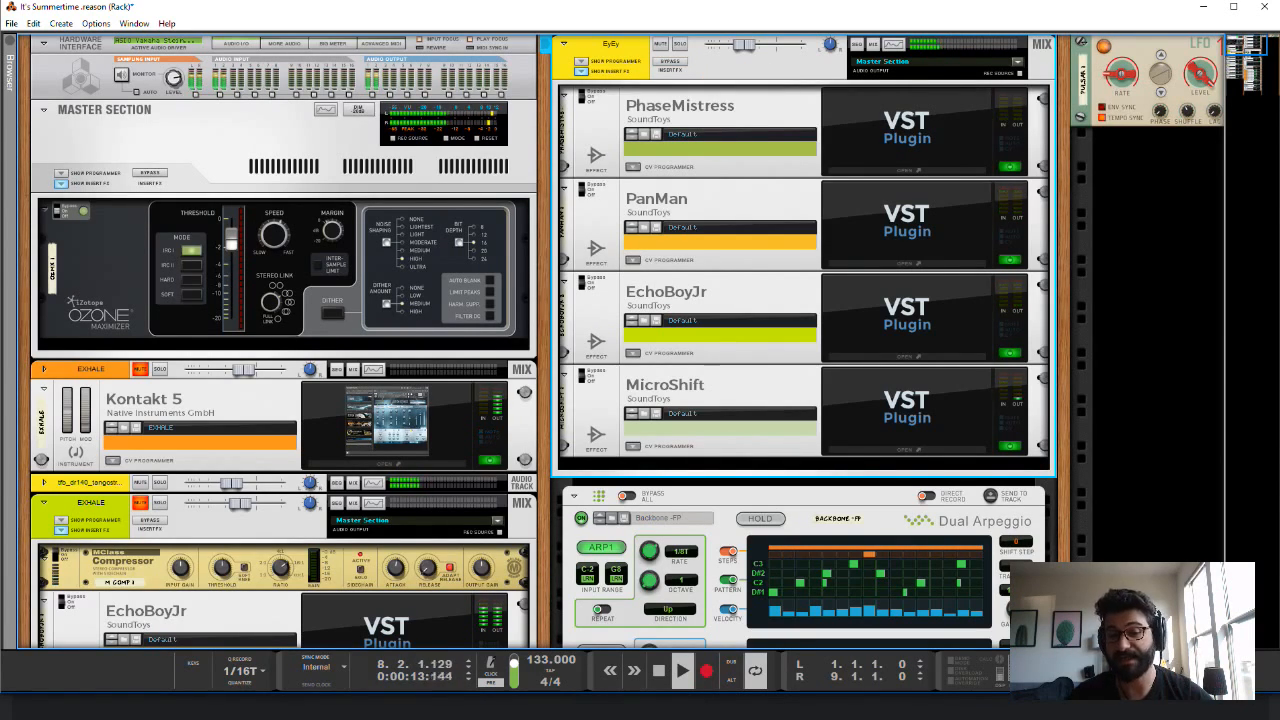
key("space")
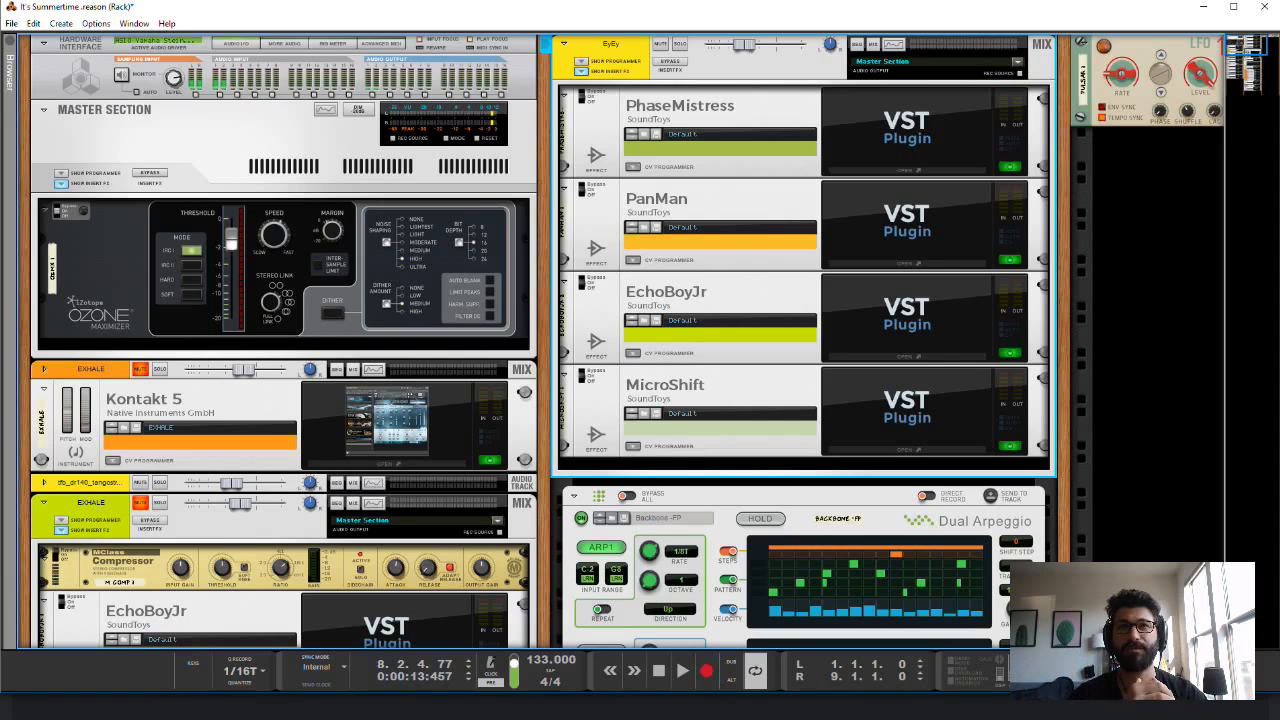